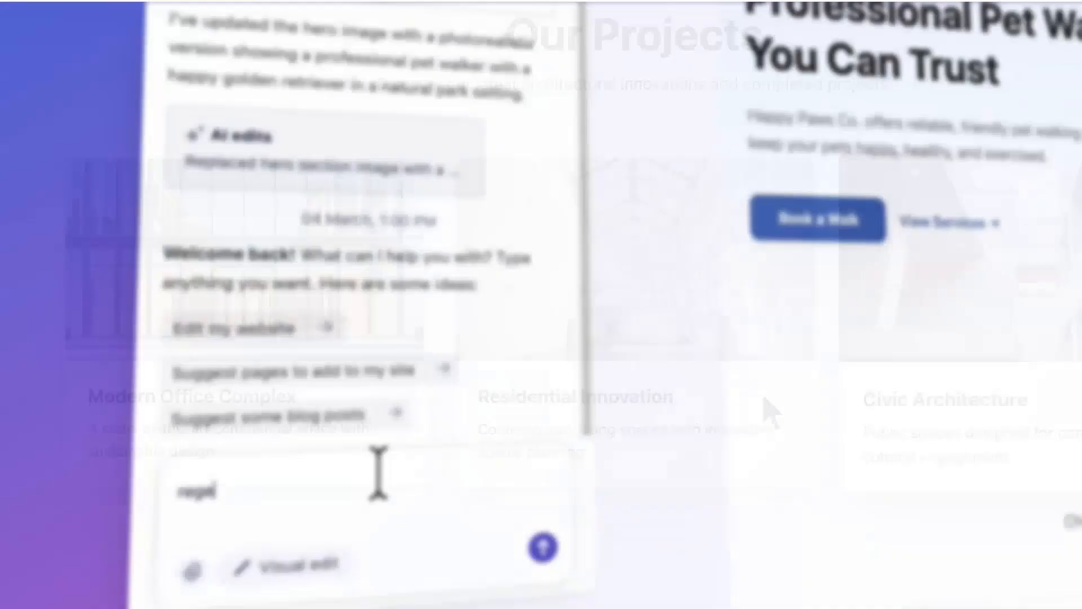
{"action": "type", "text": "nerate the hero sectio"}
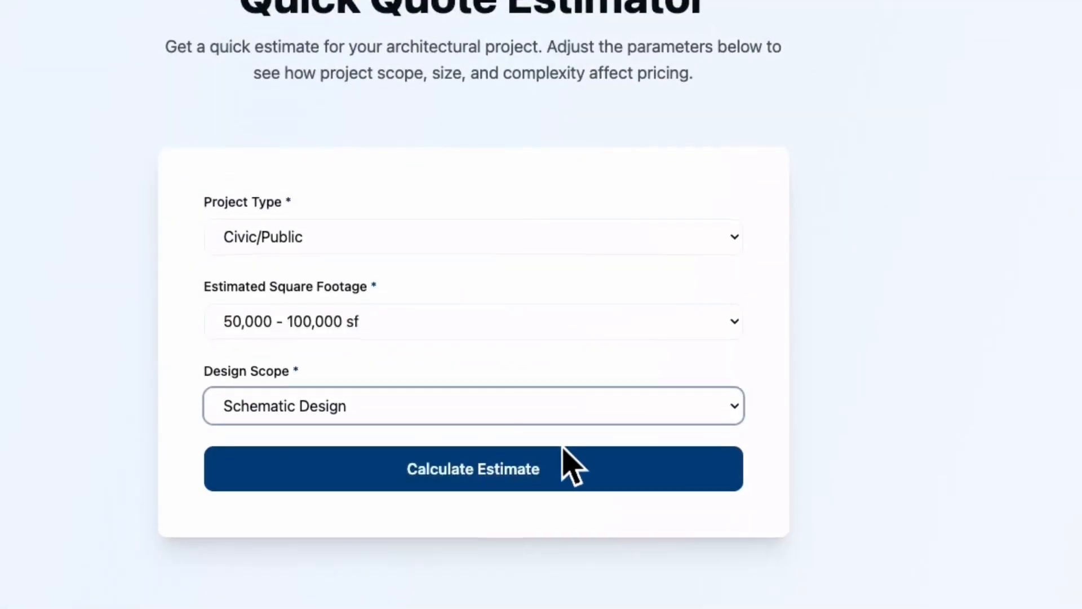
{"action": "left_click", "coordinate": [562, 458]}
{"action": "left_click", "coordinate": [370, 538]}
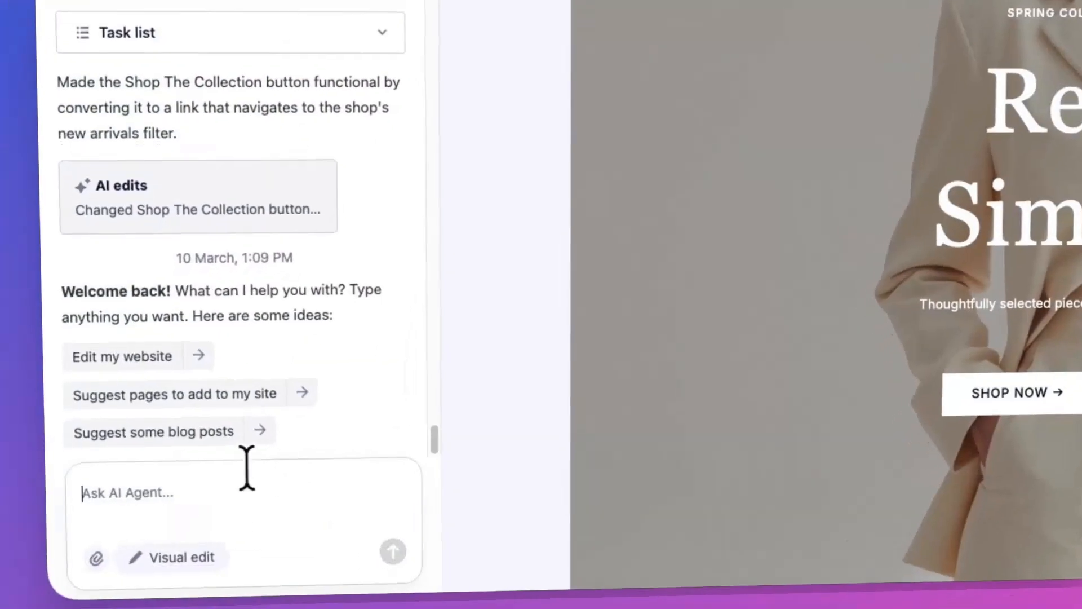
{"action": "type", "text": "Add a blog page"}
{"action": "key", "text": "Return"}
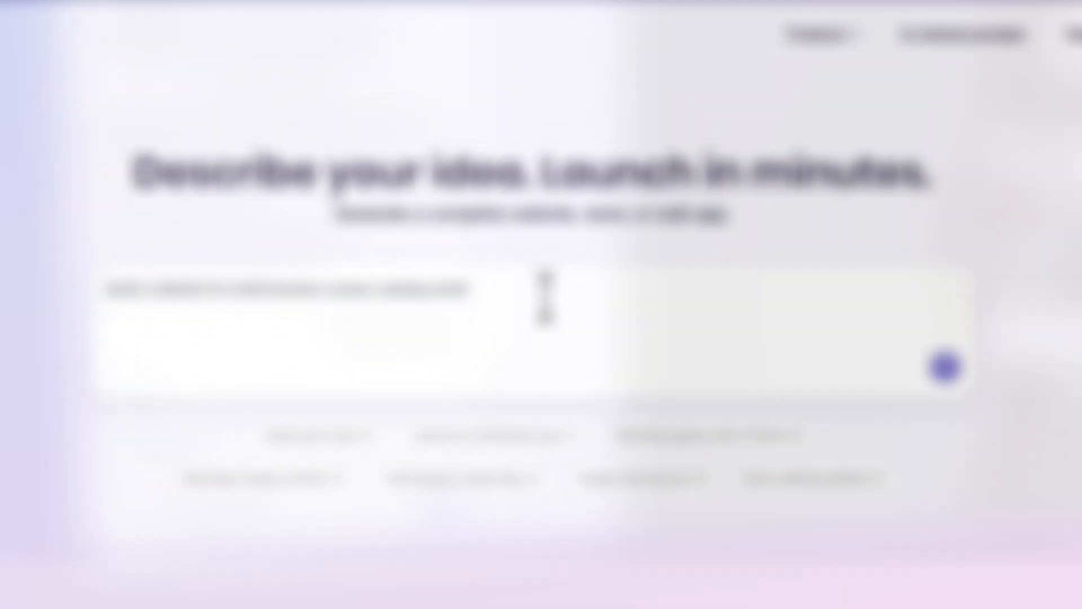
{"action": "type", "text": ", focused on consultation requests"}
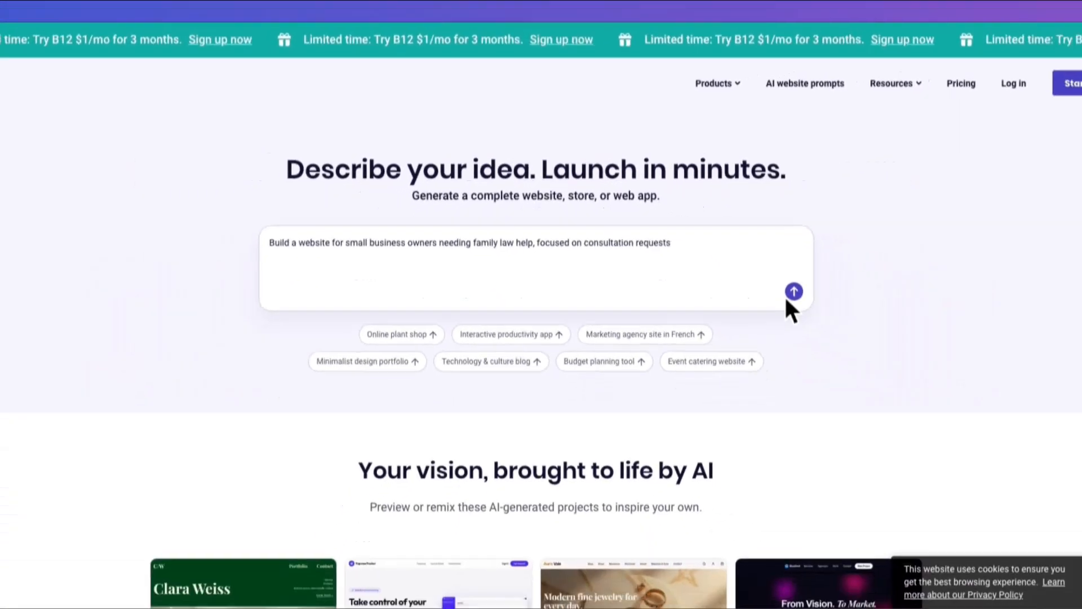
{"action": "left_click", "coordinate": [945, 367]}
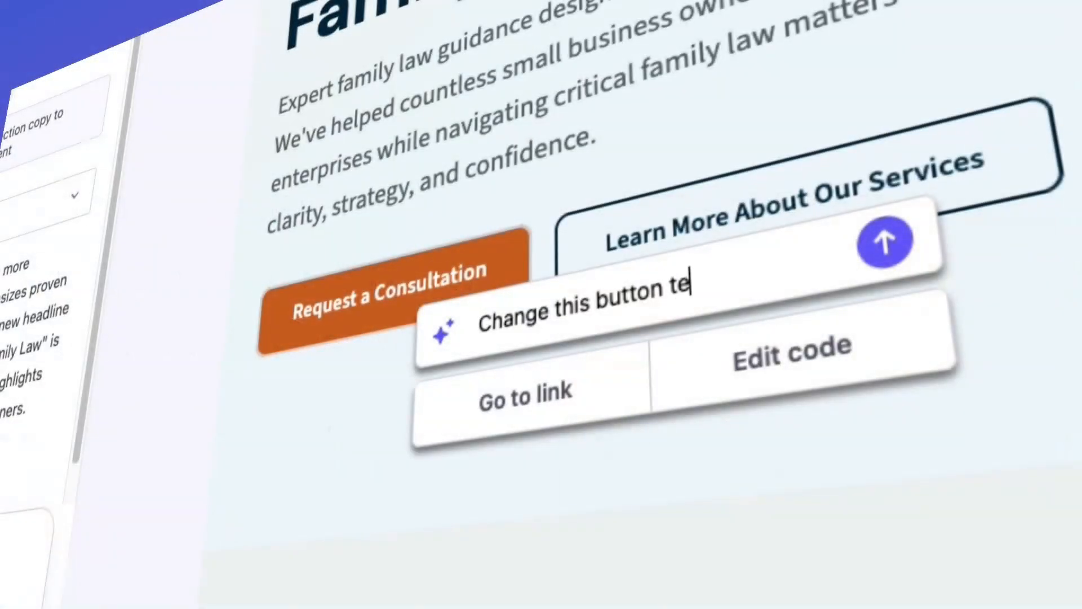
{"action": "type", "text": "xt to \"Schedule"}
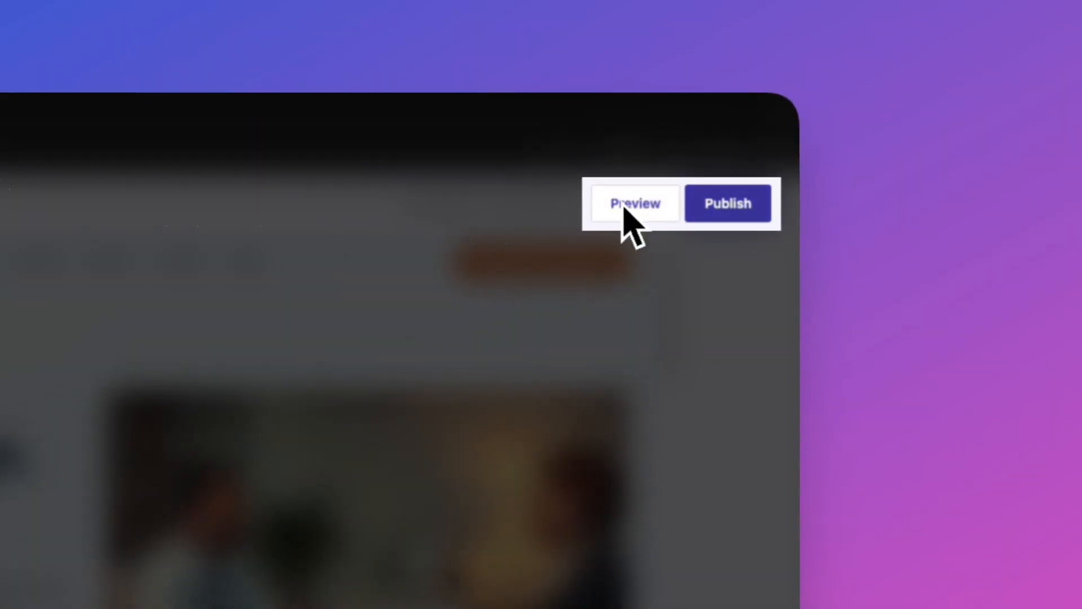
{"action": "left_click", "coordinate": [728, 203]}
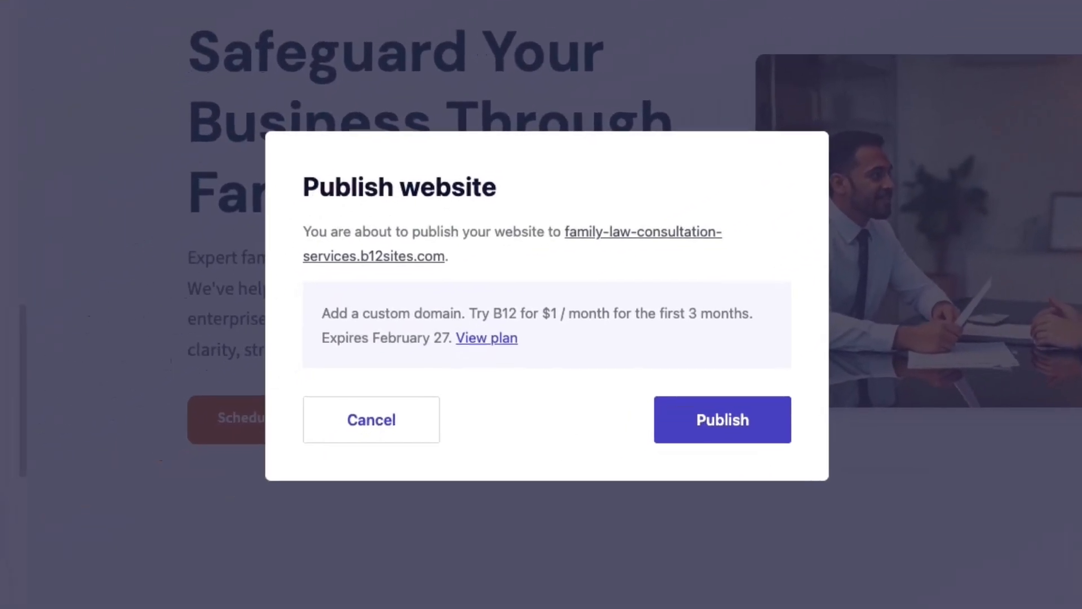
{"action": "left_click", "coordinate": [330, 604]}
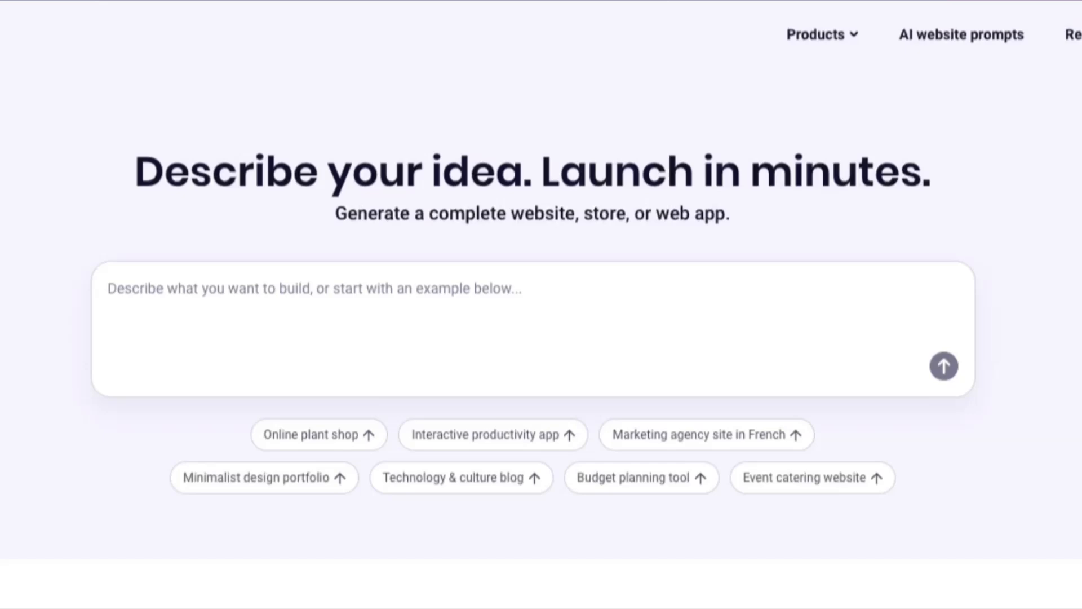
Generate a site from the prompt "Build a website for small business owners needing family law help, focused on consultation requests".
{"action": "type", "text": "B"}
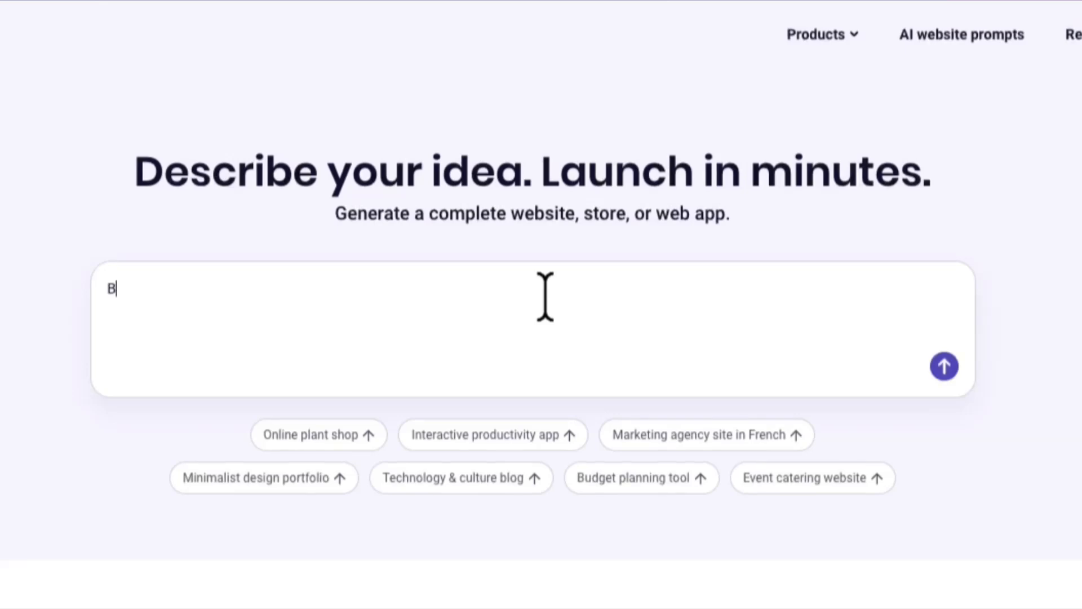
{"action": "type", "text": "uild a website for small business"}
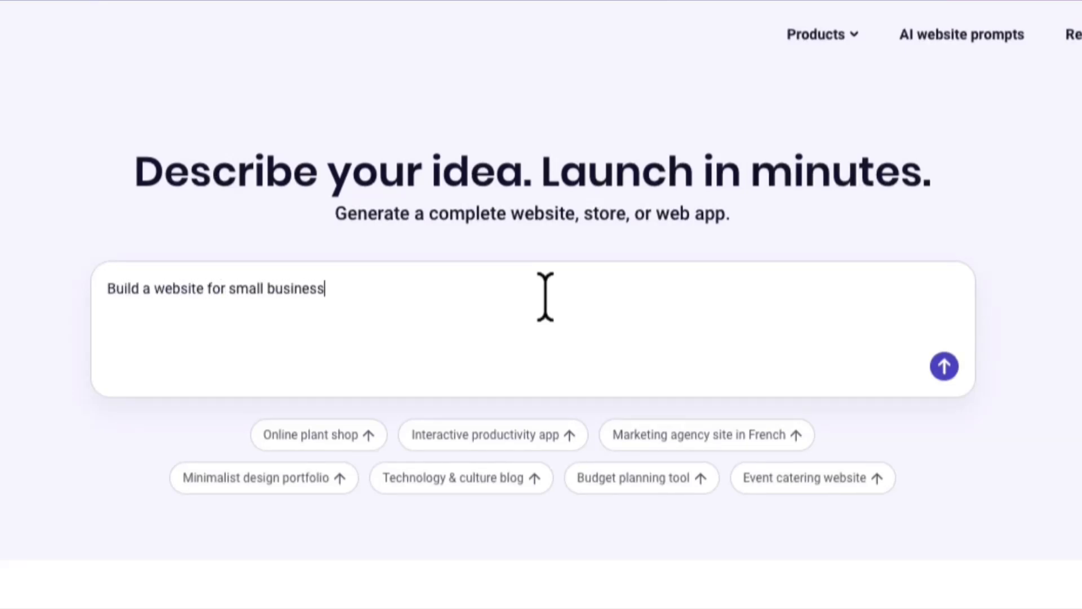
{"action": "type", "text": " owners needing family law help, focused on consultatio"}
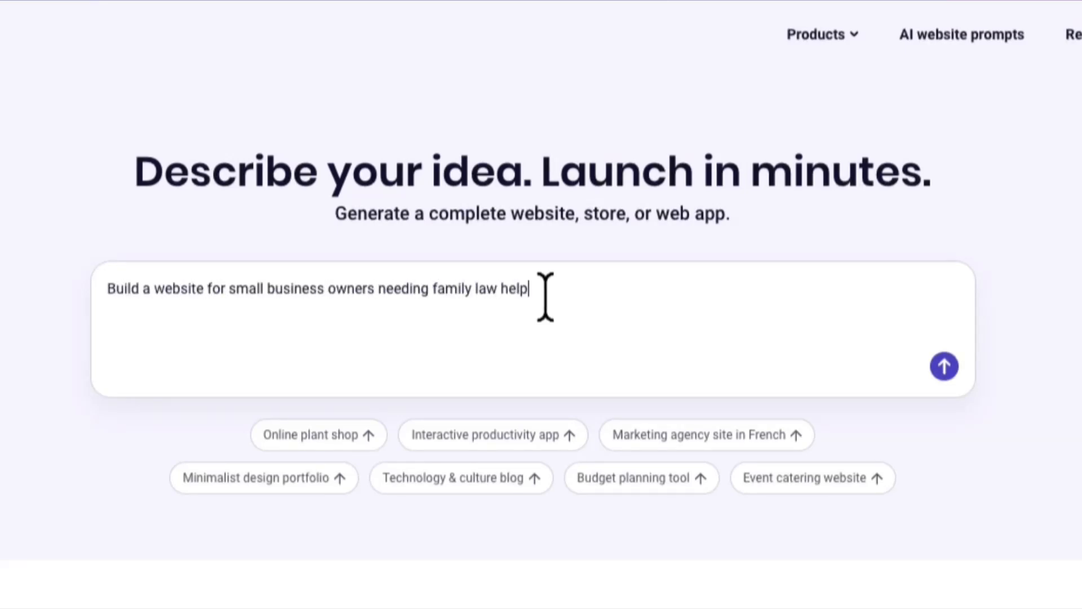
{"action": "type", "text": "n requests"}
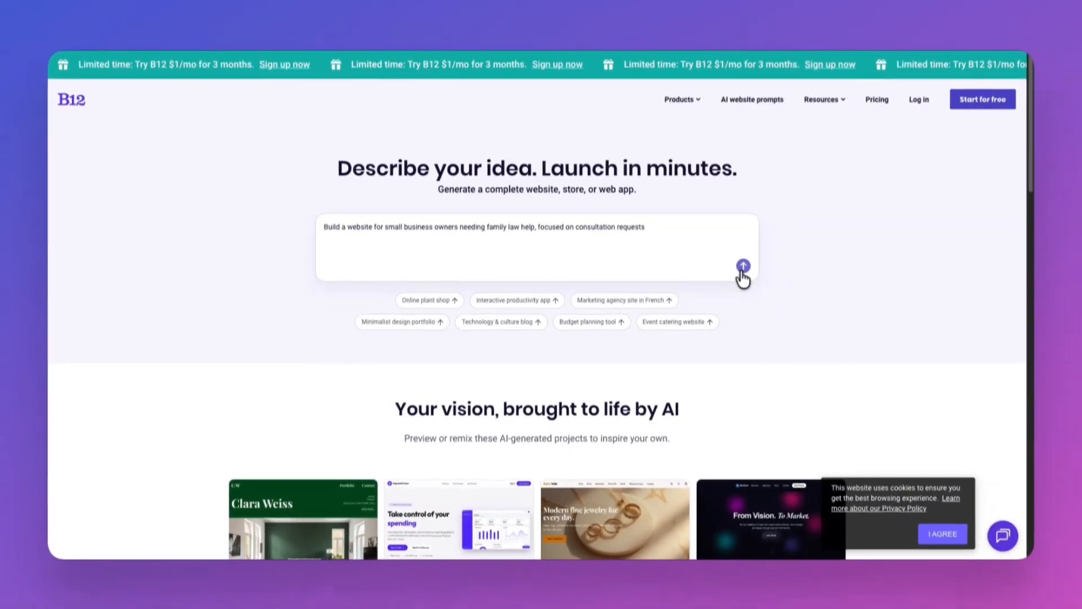
{"action": "left_click", "coordinate": [944, 366]}
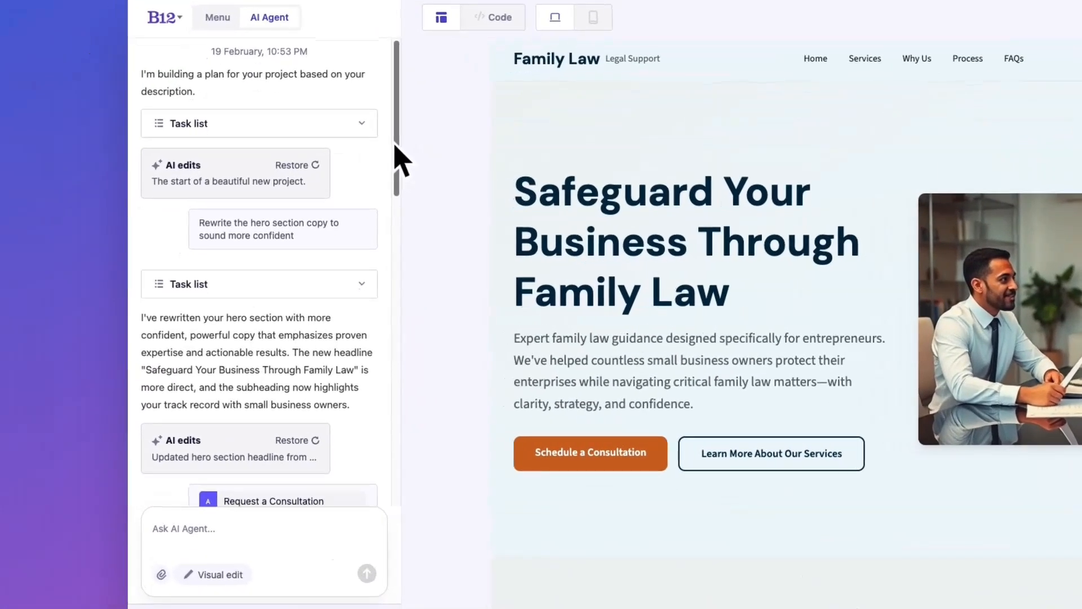
Switch the generated website to its code view to examine the project's source files.
{"action": "left_click_drag", "start_coordinate": [395, 147], "coordinate": [395, 482]}
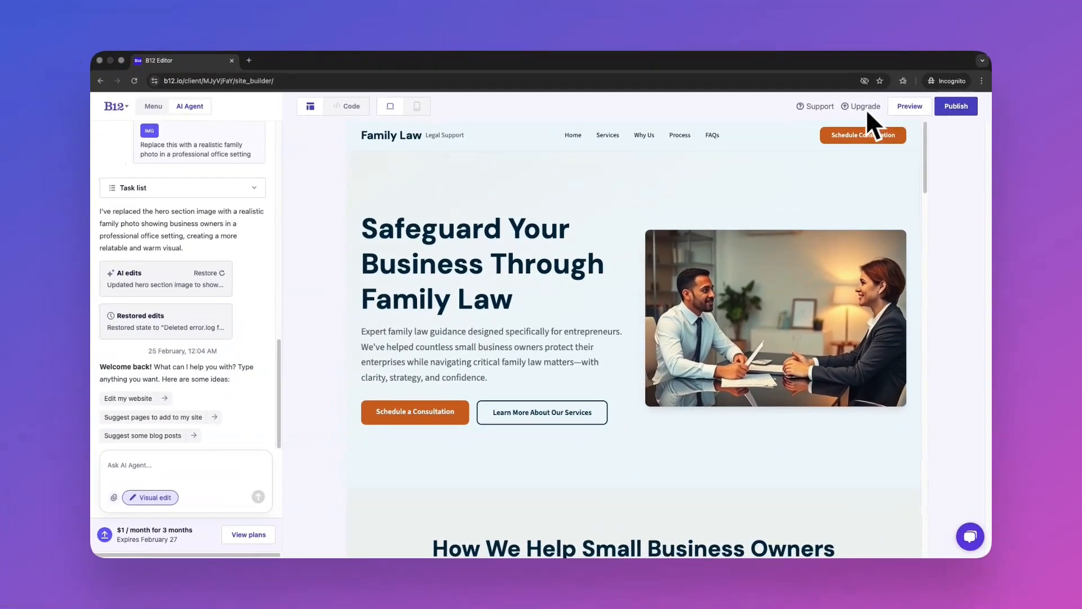
{"action": "left_click", "coordinate": [339, 109]}
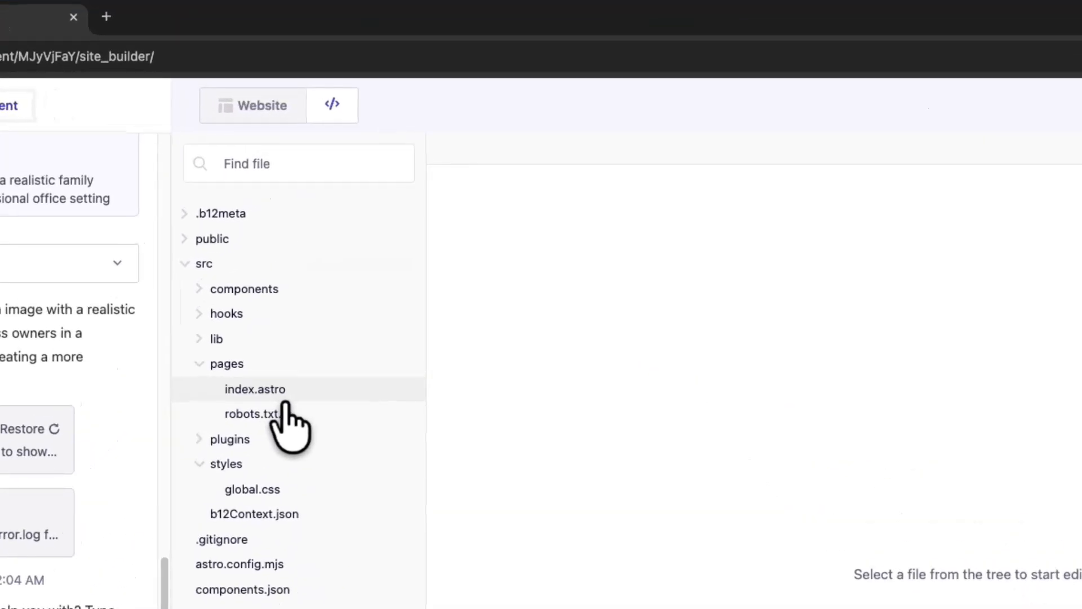
Send the AI agent the request "Rewrite the hero section copy to sound more confident".
{"action": "left_click", "coordinate": [285, 398]}
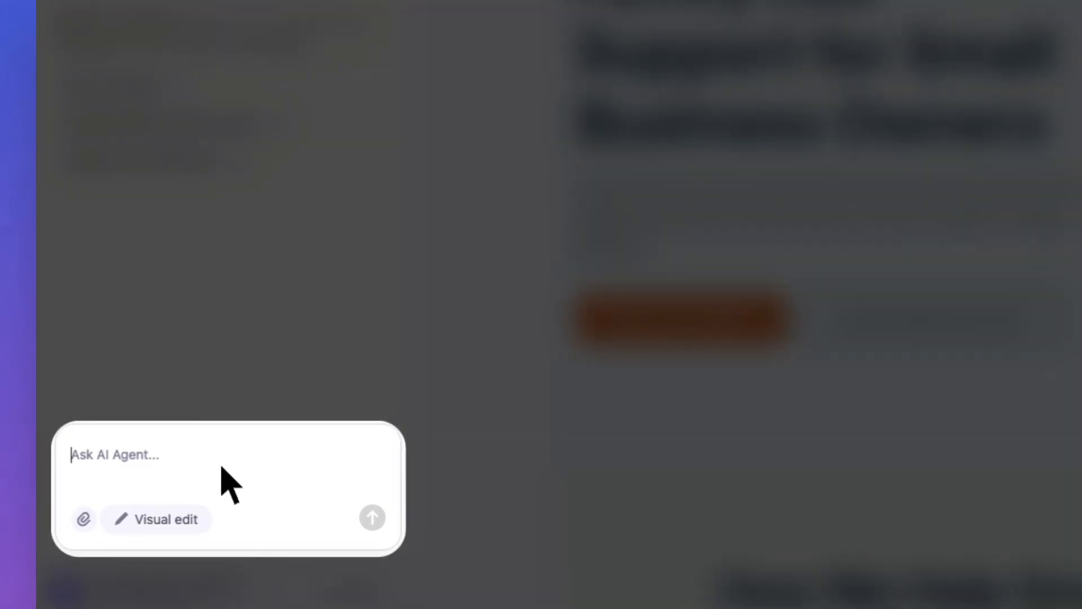
{"action": "type", "text": "Rewrite t"}
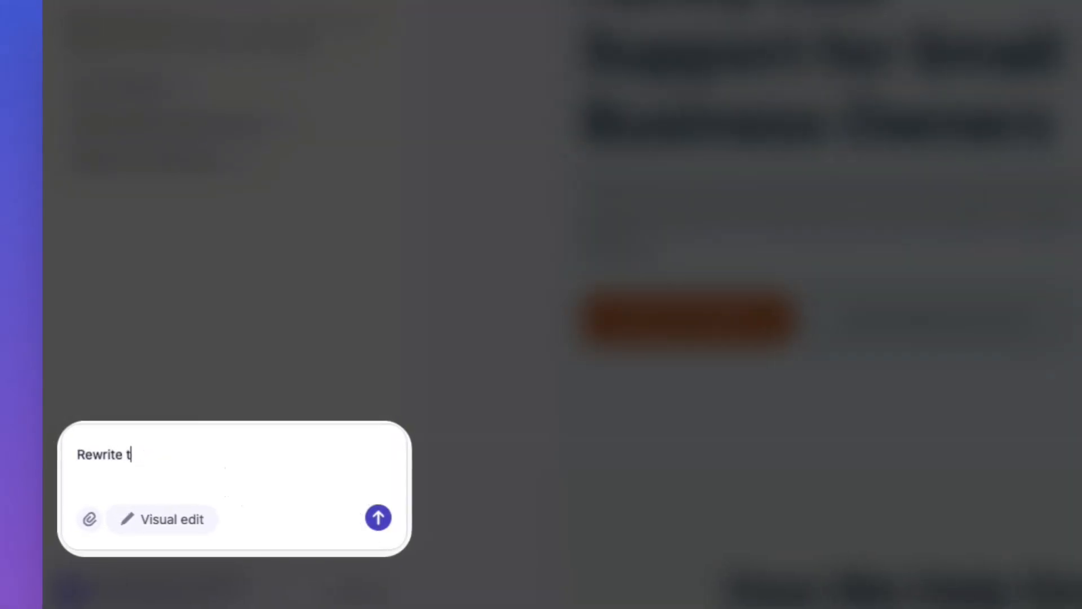
{"action": "type", "text": "he hero section copy to sound more confident"}
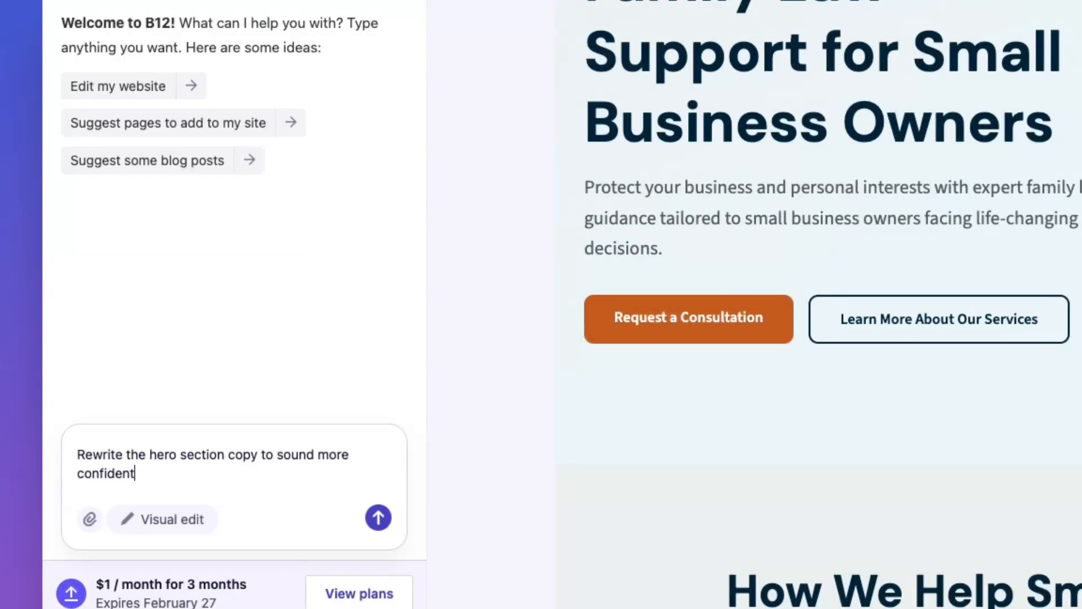
{"action": "left_click", "coordinate": [379, 518]}
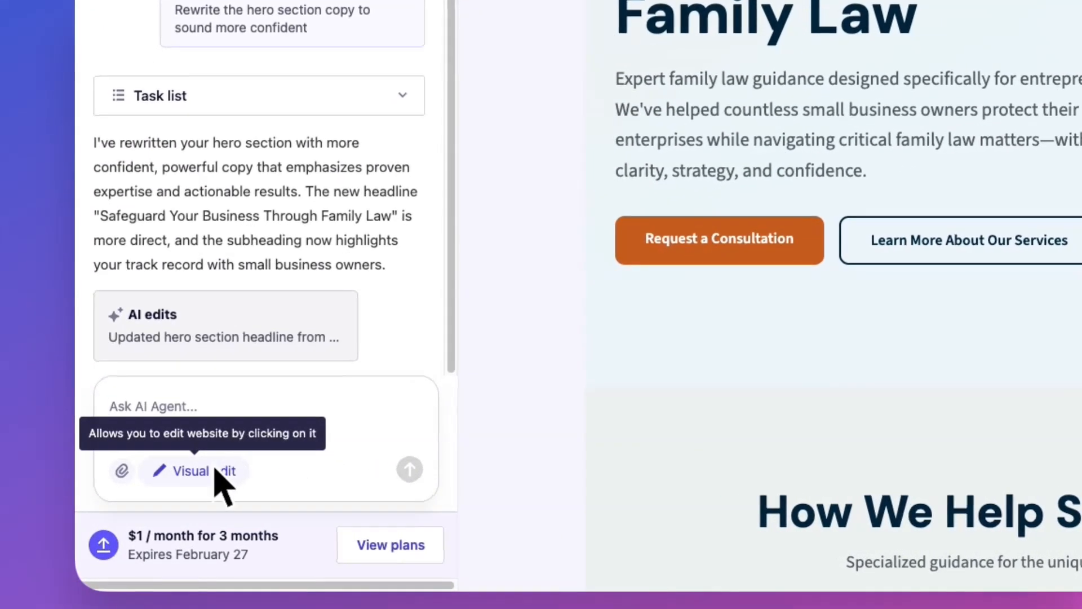
Use Visual edit on the hero's "Request a Consultation" button to request: Change this button text to "Schedule a Consultation".
{"action": "left_click", "coordinate": [212, 472]}
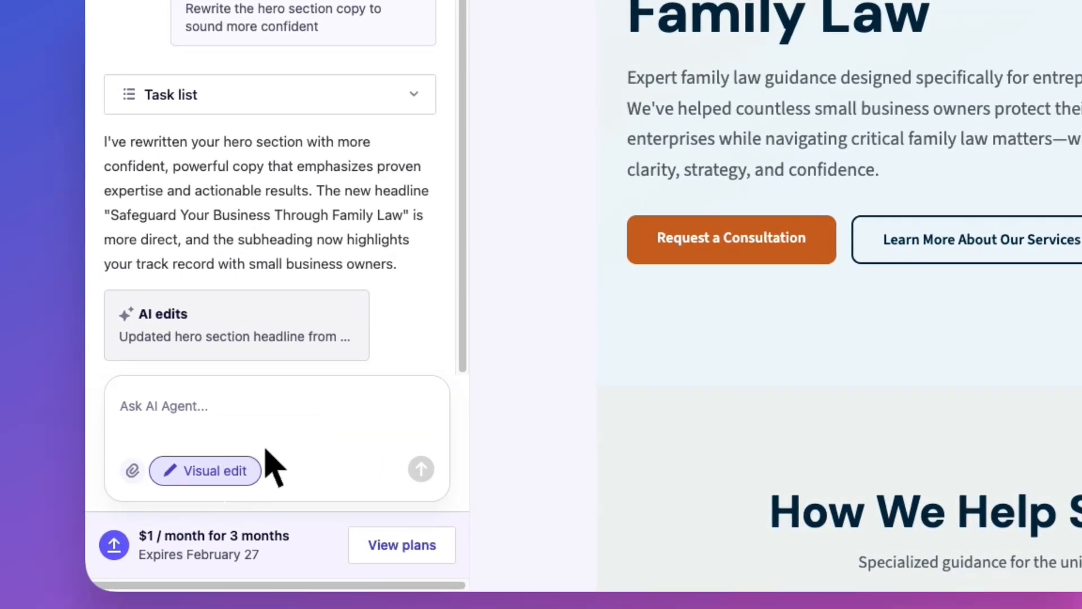
{"action": "left_click", "coordinate": [752, 250]}
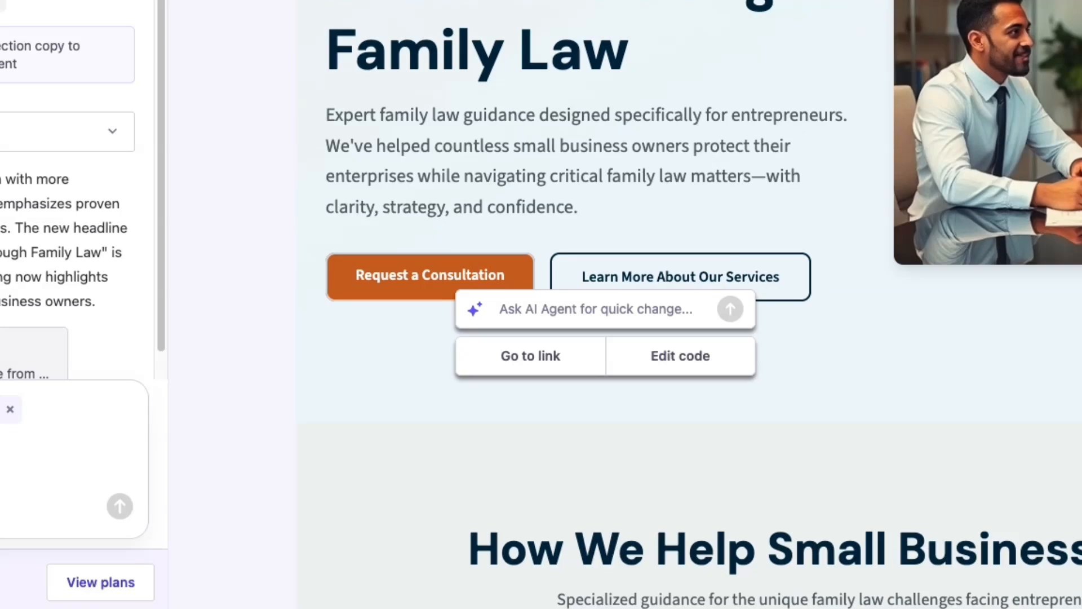
{"action": "type", "text": "Change this button text to \"Schedu"}
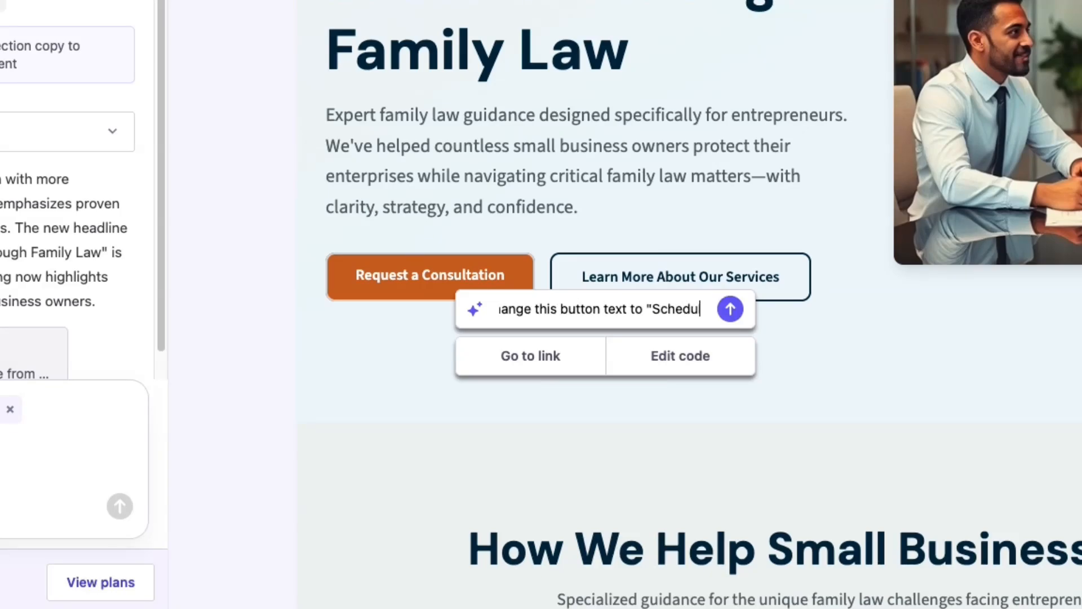
{"action": "type", "text": "le a Consultation\""}
{"action": "left_click", "coordinate": [730, 310]}
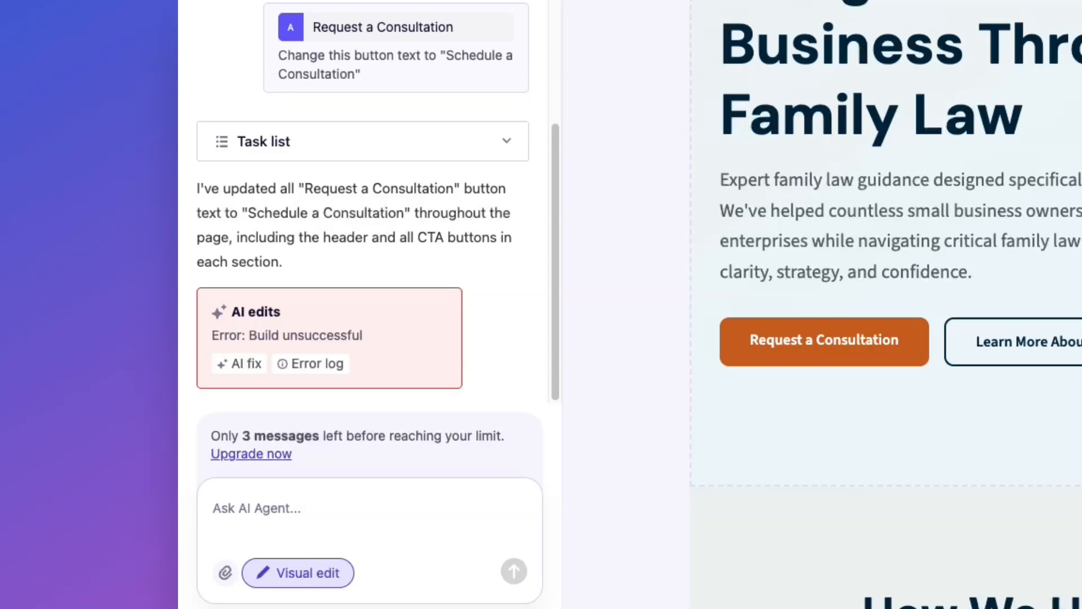
Review the error log of the unsuccessful AI edit and request an AI fix for it.
{"action": "left_click", "coordinate": [338, 365]}
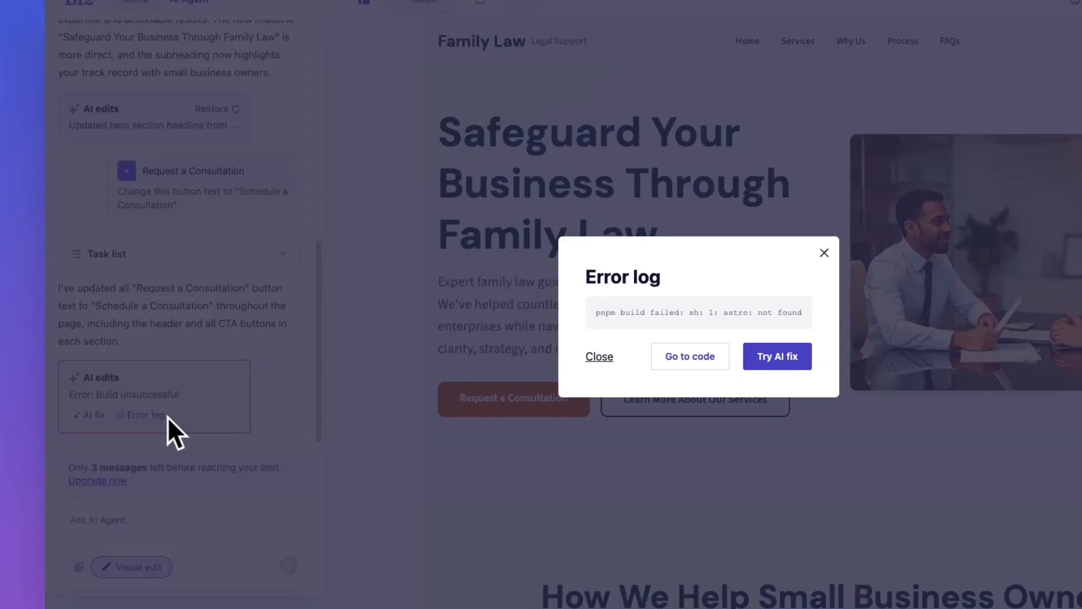
{"action": "left_click", "coordinate": [778, 356]}
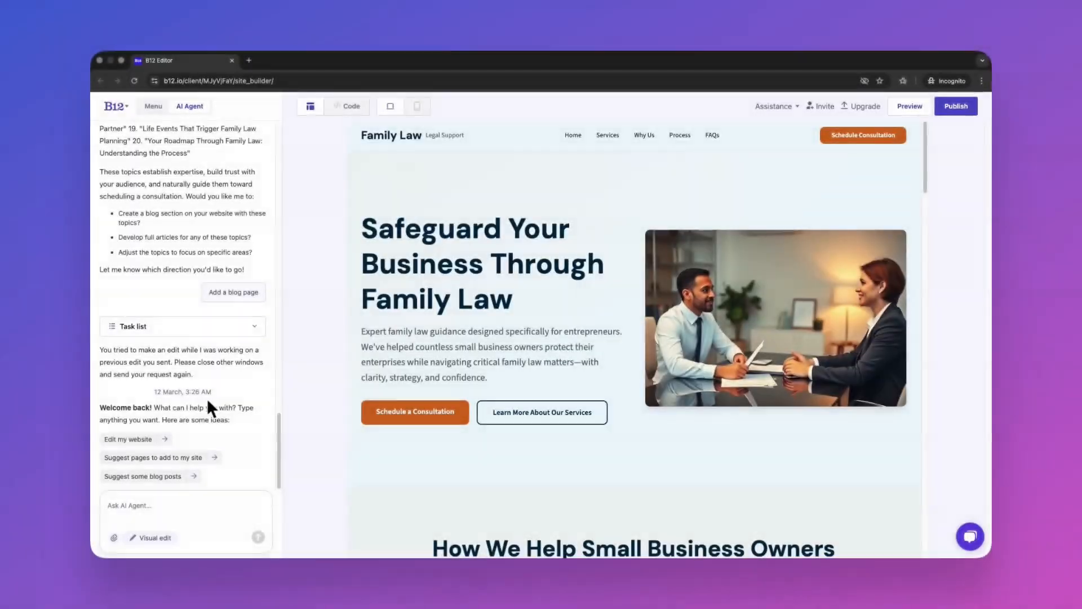
Use Visual edit to set the orange hero button's text to "Book a consultation" and save the change.
{"action": "left_click", "coordinate": [147, 537]}
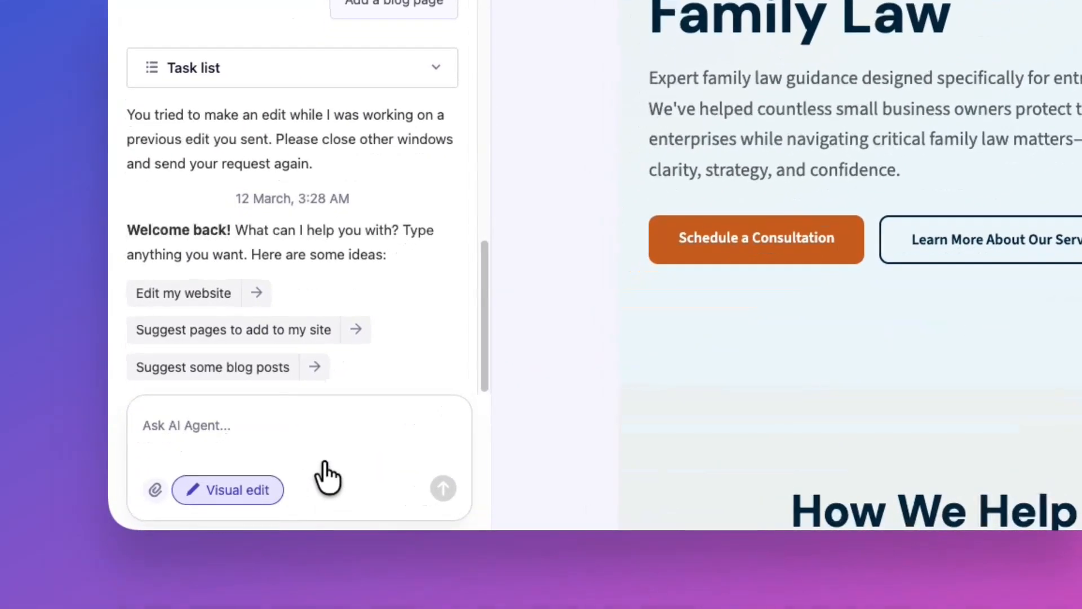
{"action": "left_click", "coordinate": [665, 260]}
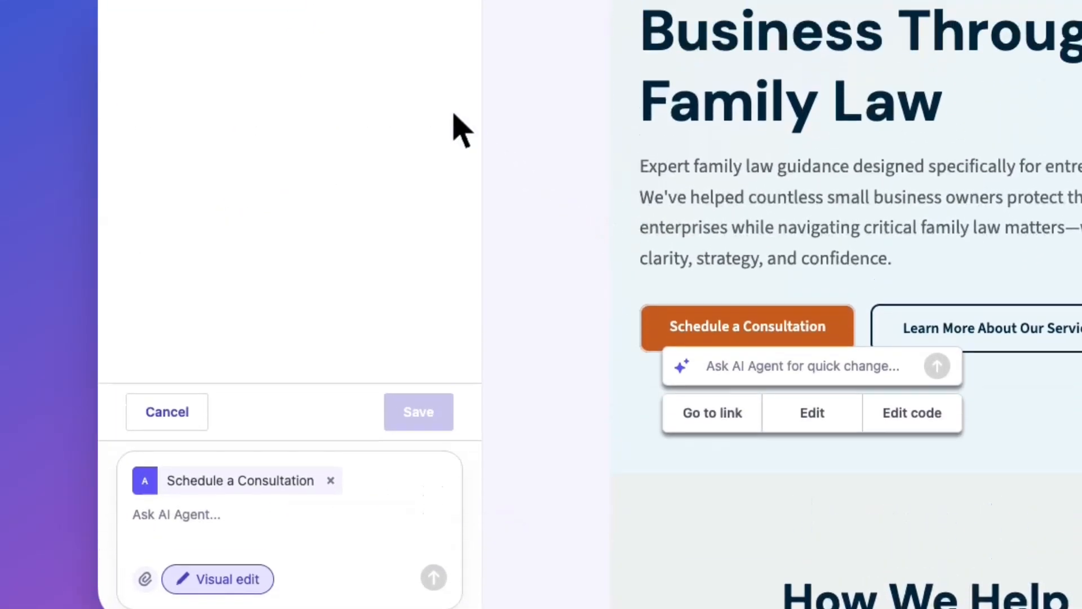
{"action": "left_click_drag", "start_coordinate": [300, 131], "coordinate": [126, 128]}
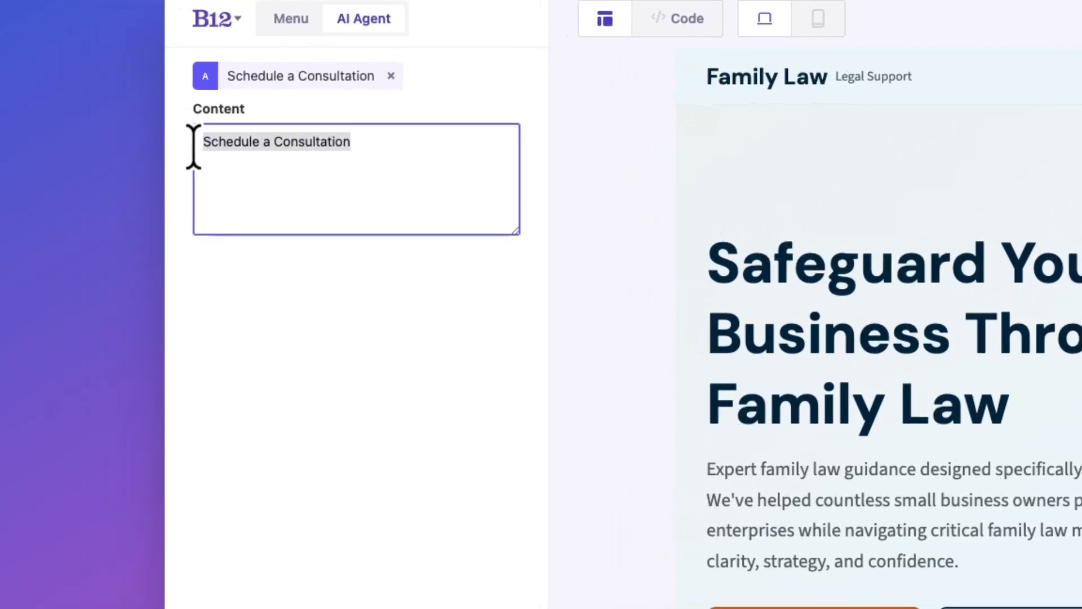
{"action": "type", "text": "Book a consultation"}
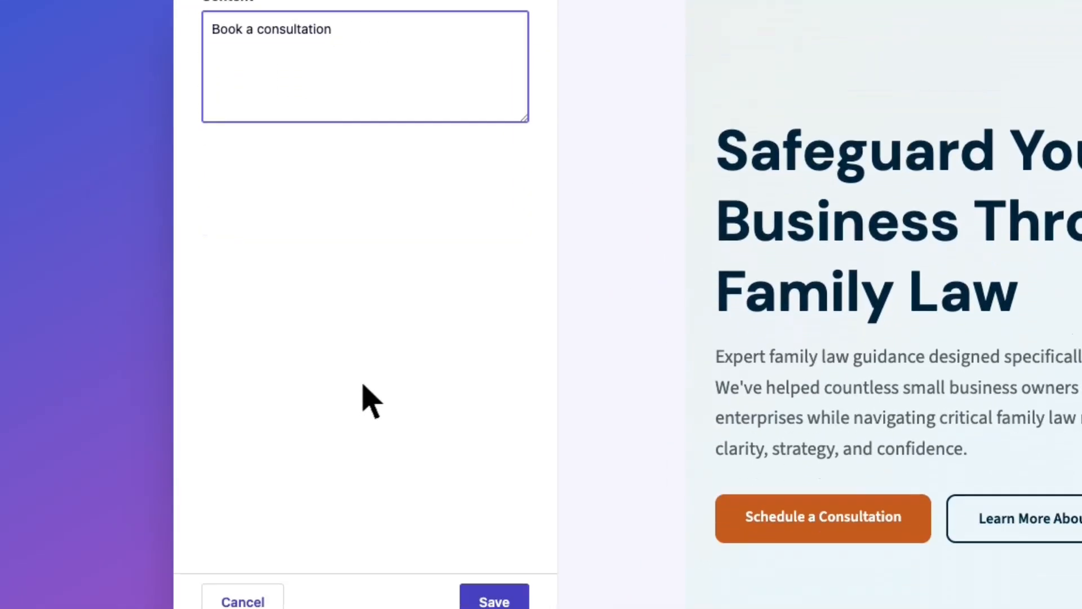
{"action": "left_click", "coordinate": [499, 512]}
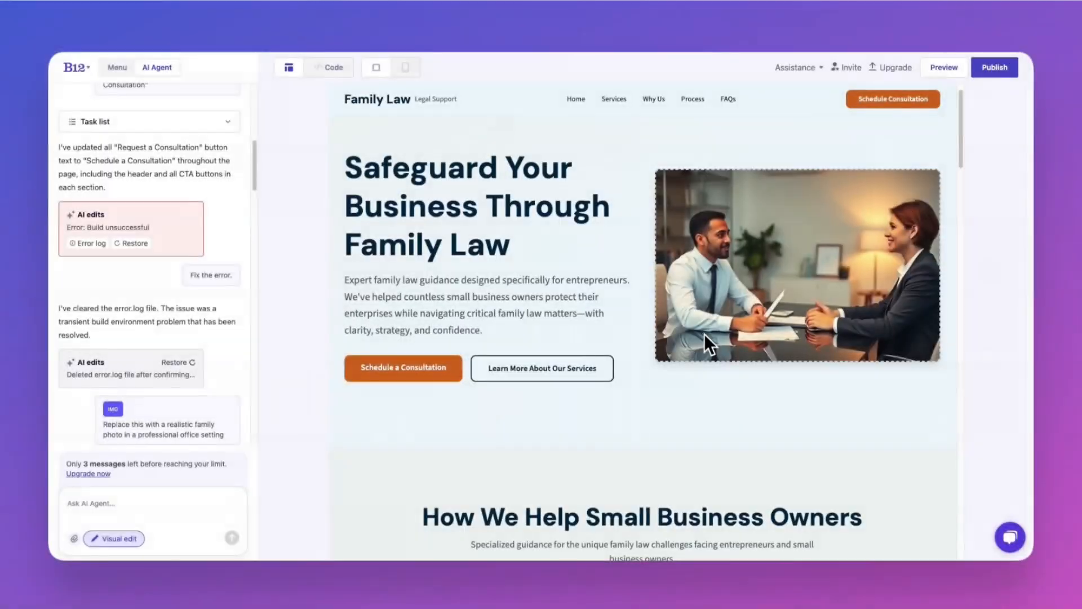
Review the hero image's adjustment and filter options and its alternative text, closing both editors without making changes.
{"action": "left_click", "coordinate": [740, 329]}
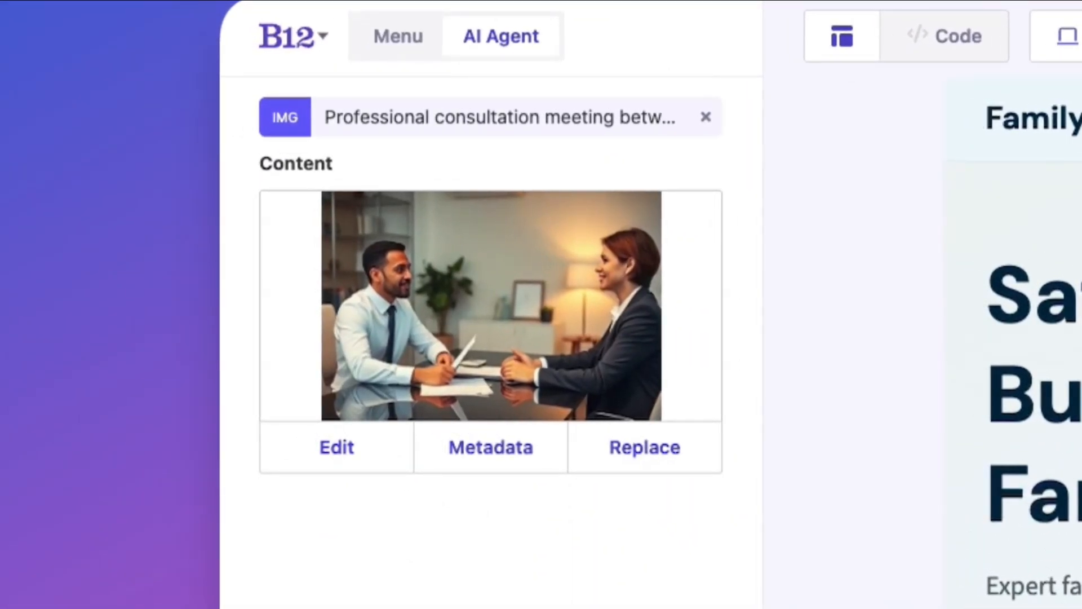
{"action": "left_click", "coordinate": [355, 452]}
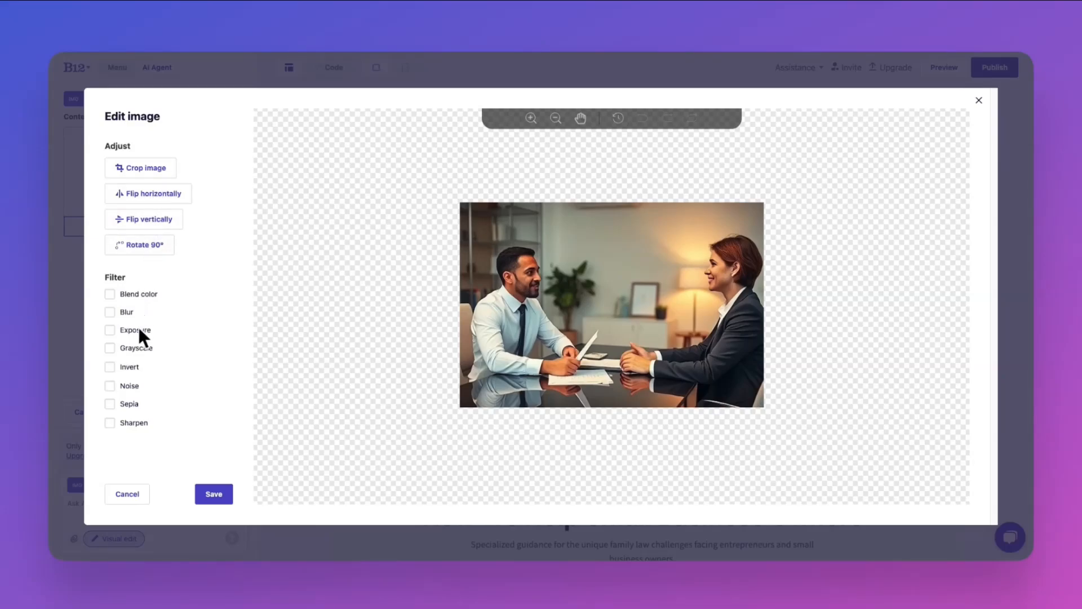
{"action": "left_click", "coordinate": [133, 496]}
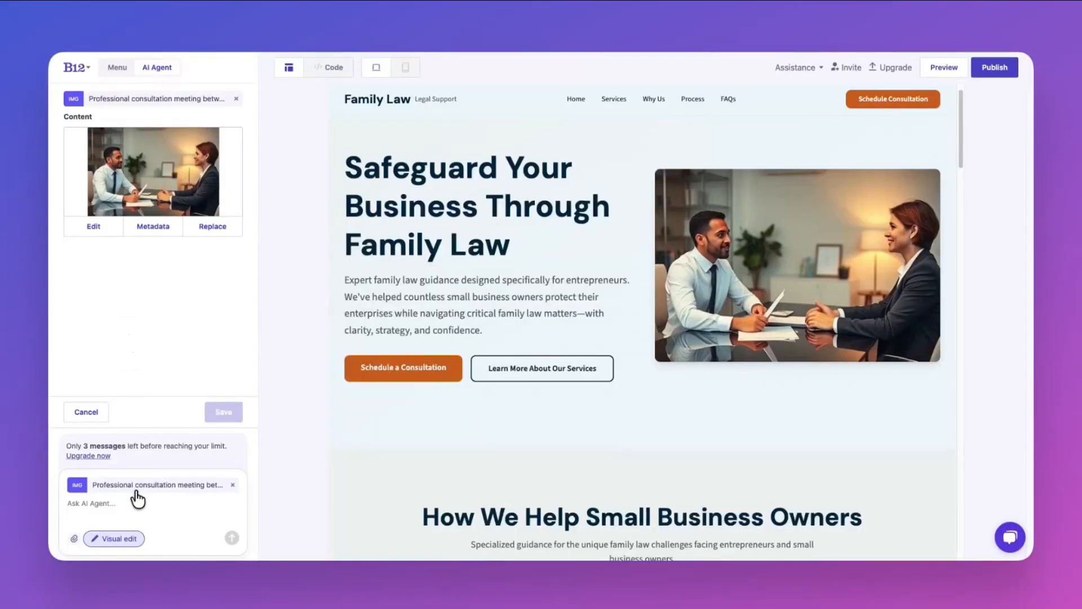
{"action": "left_click", "coordinate": [158, 220]}
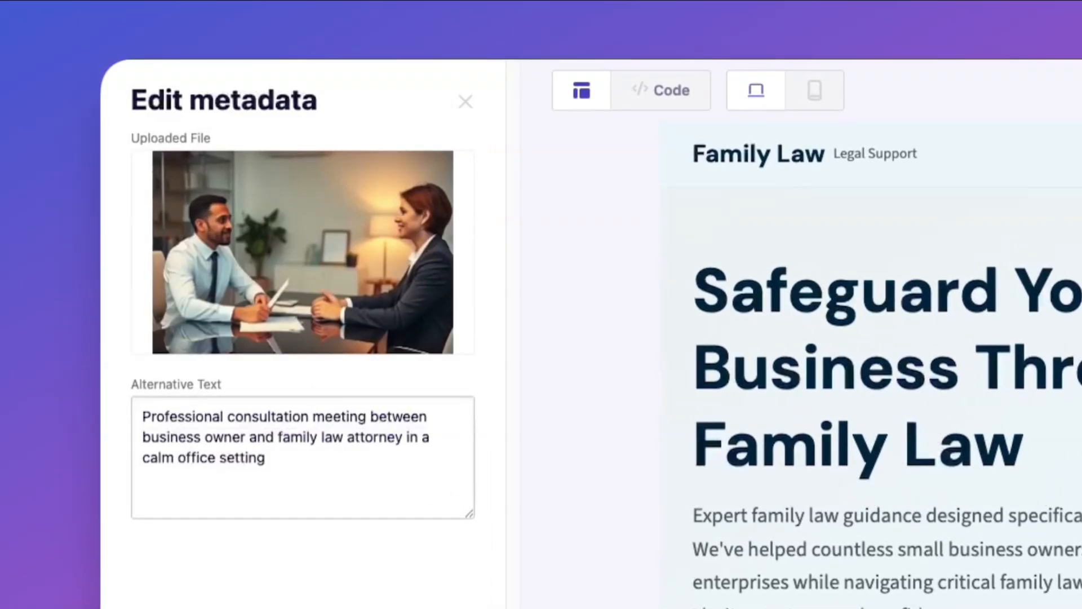
{"action": "left_click", "coordinate": [465, 102]}
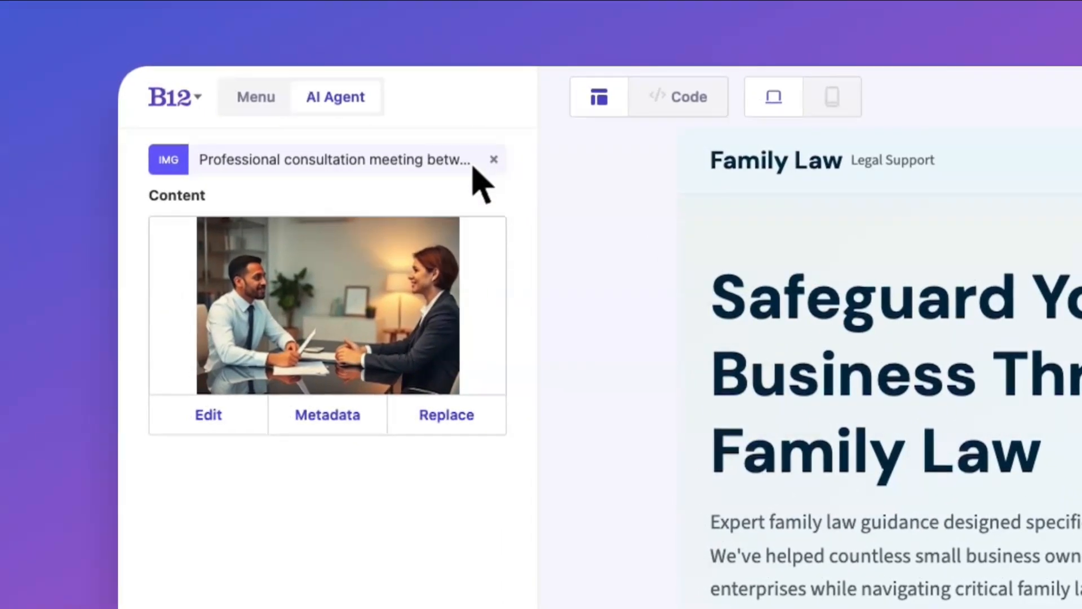
Review the library, free photo search and AI Agent options for replacing the hero image.
{"action": "left_click", "coordinate": [454, 416]}
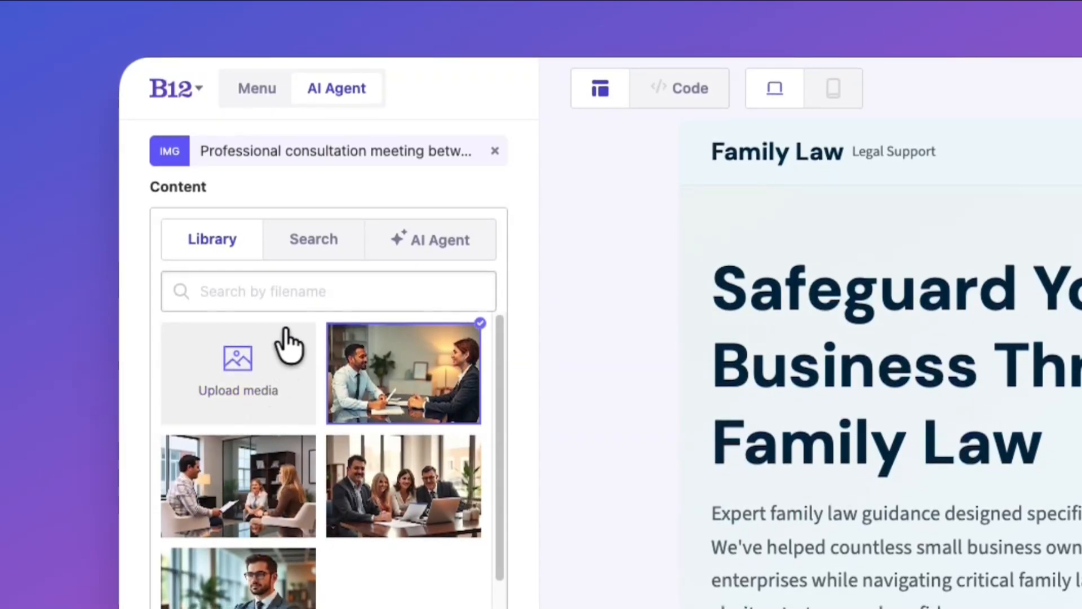
{"action": "left_click", "coordinate": [311, 237]}
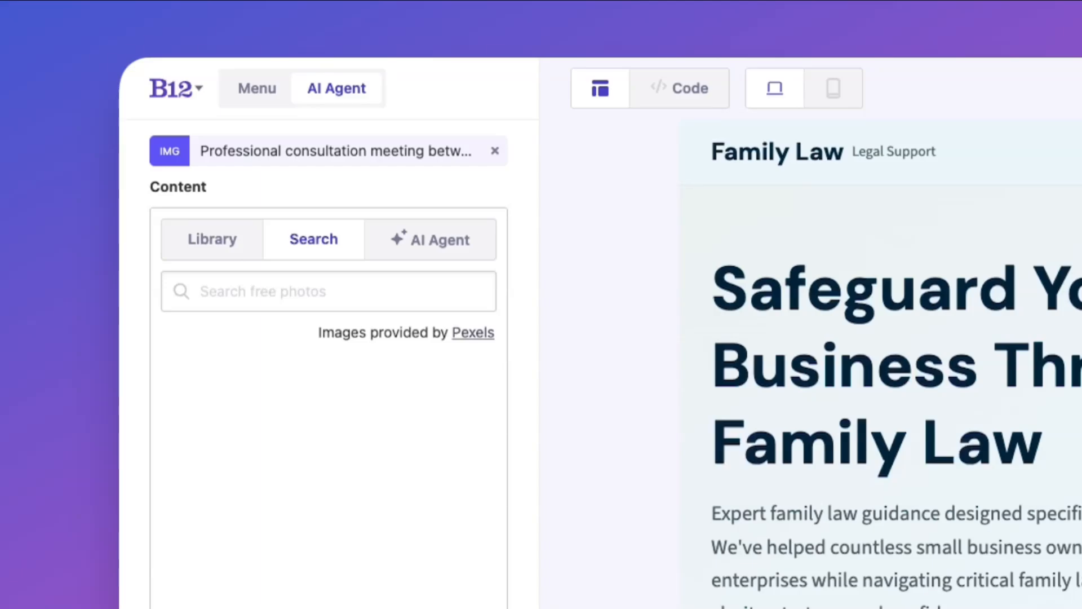
{"action": "left_click", "coordinate": [403, 242]}
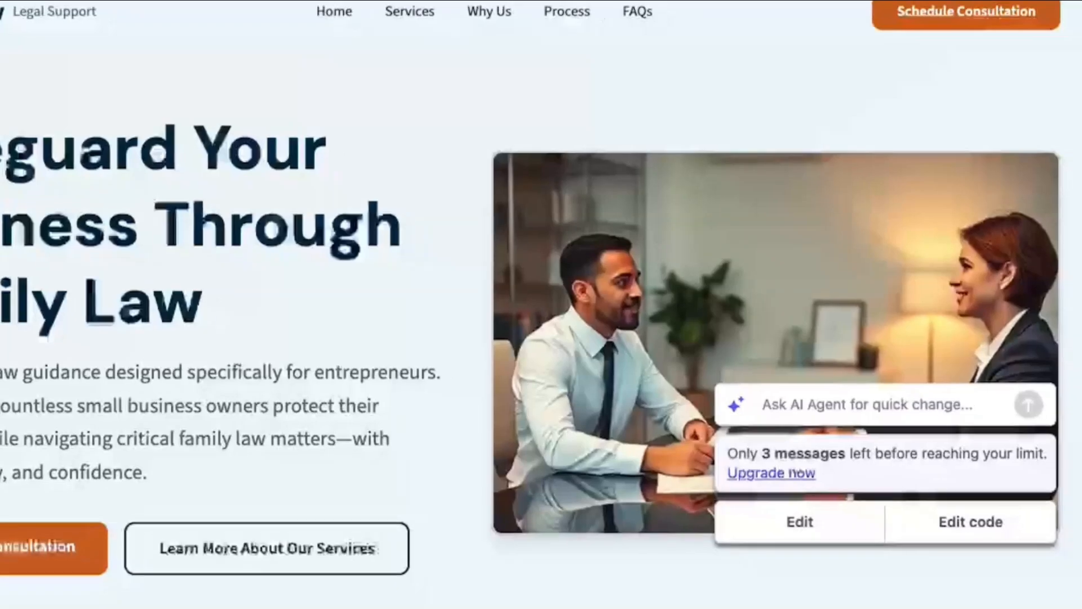
Ask the AI Agent on the hero image: "Replace this with a realistic family photo in a professional office setting".
{"action": "type", "text": "Replace this with a realistic famil"}
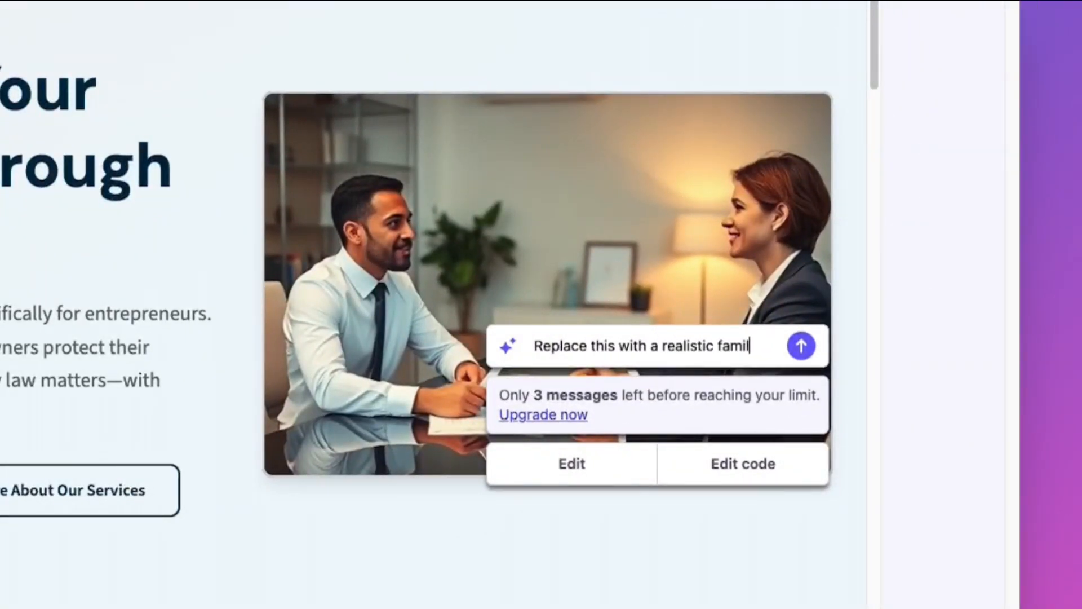
{"action": "type", "text": "y photo in a professional office setting"}
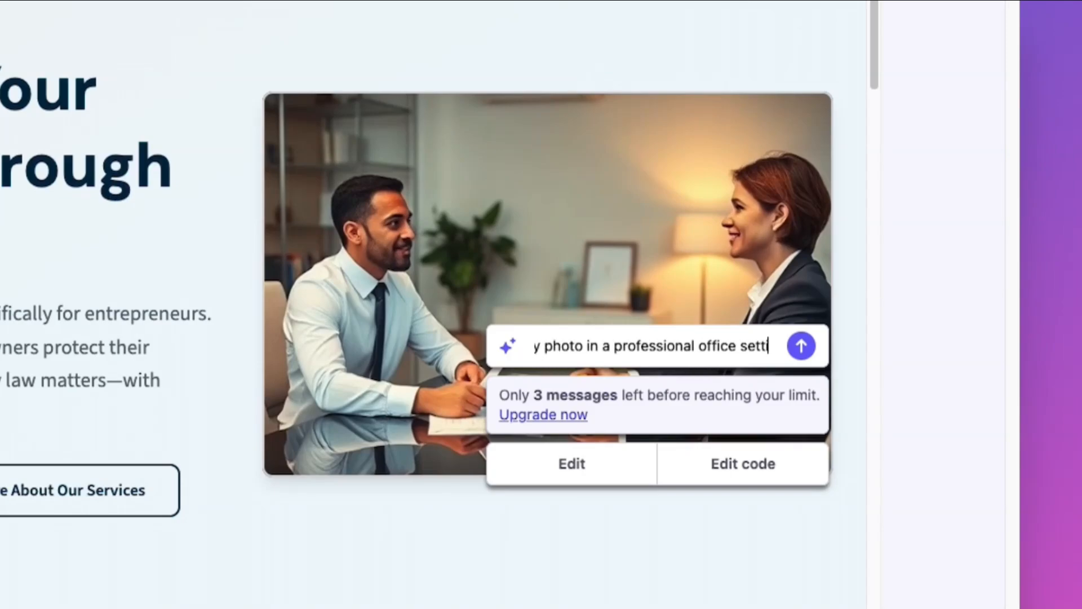
{"action": "key", "text": "Return"}
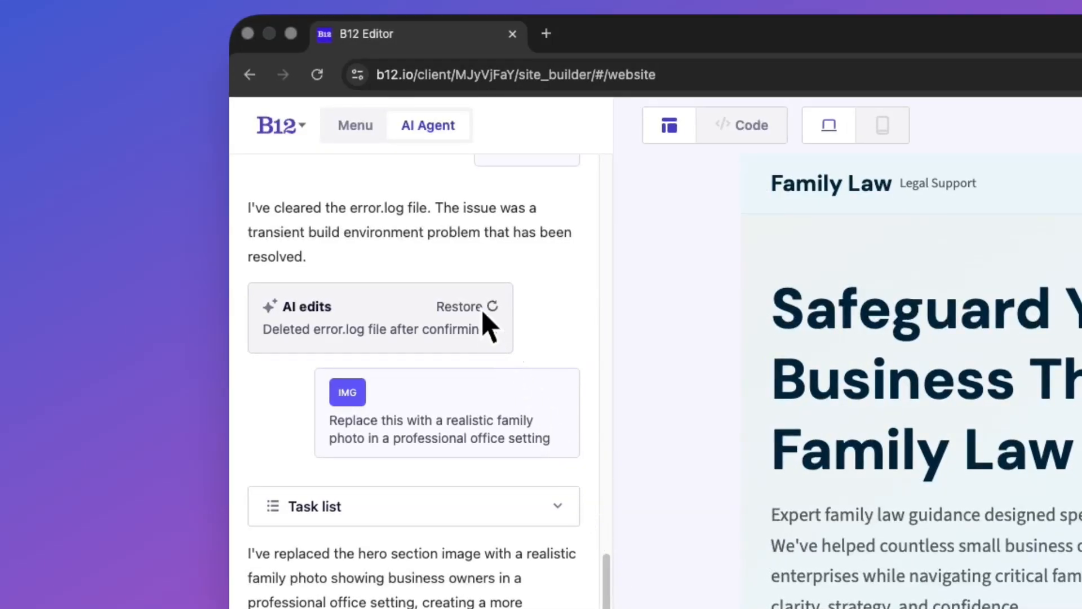
Restore the site to the "Deleted error.log file" AI edit, reverting the hero image replacement.
{"action": "left_click", "coordinate": [483, 308]}
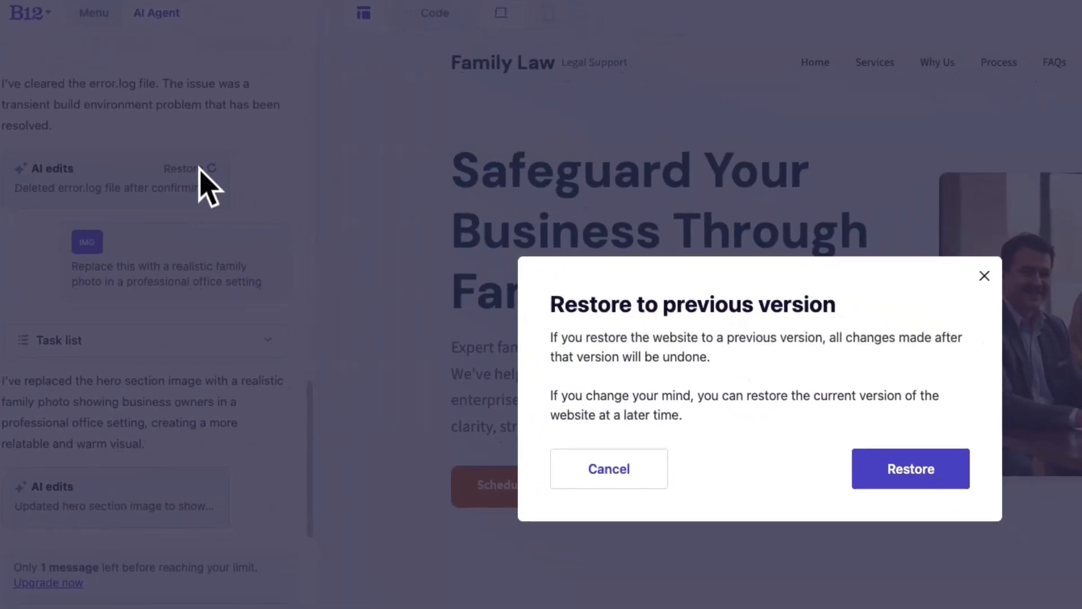
{"action": "left_click", "coordinate": [871, 476]}
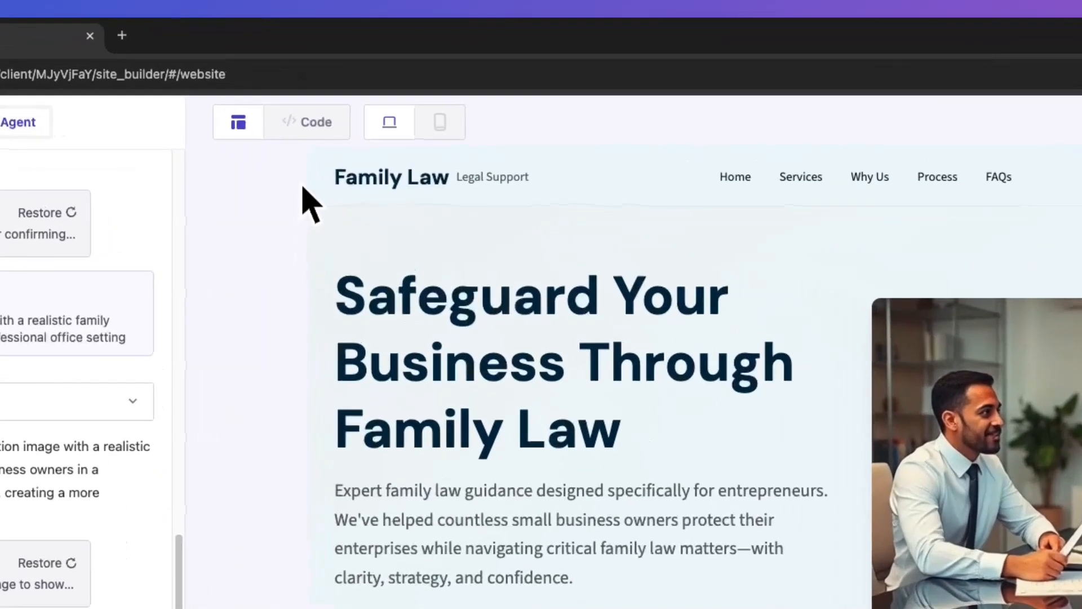
Examine the site's code in the src/components folder, opening B12Link.astro, Button.astro and ConsultationForm.tsx.
{"action": "left_click", "coordinate": [350, 105]}
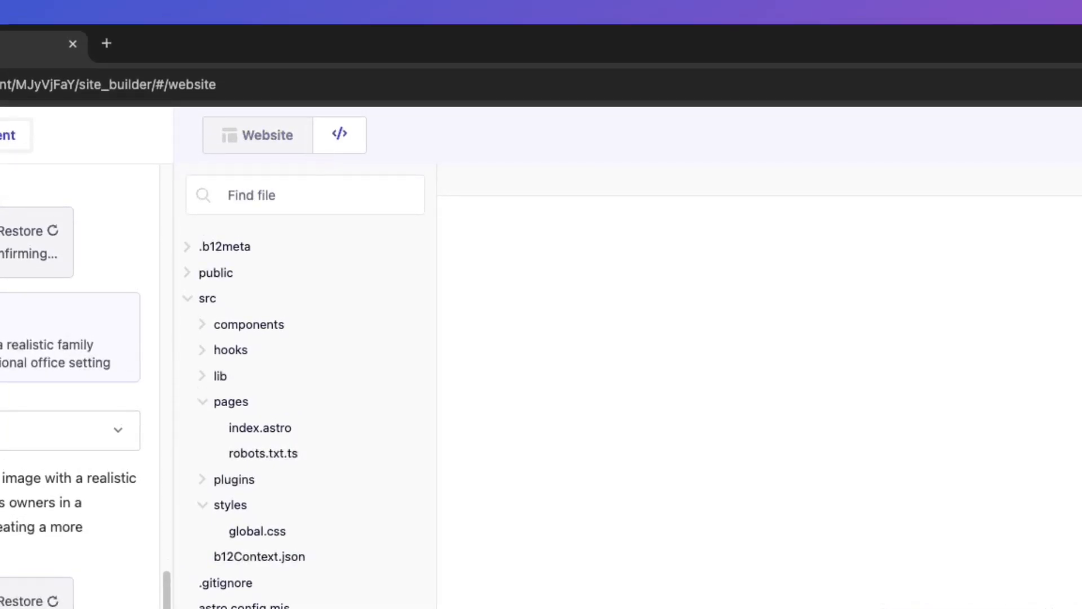
{"action": "left_click", "coordinate": [285, 325]}
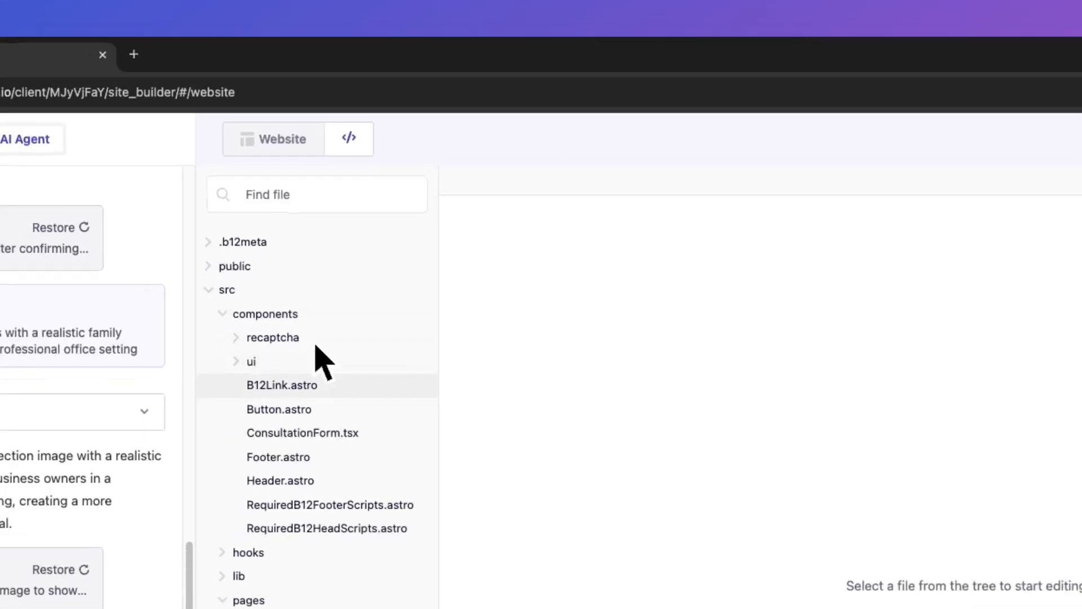
{"action": "left_click", "coordinate": [367, 248]}
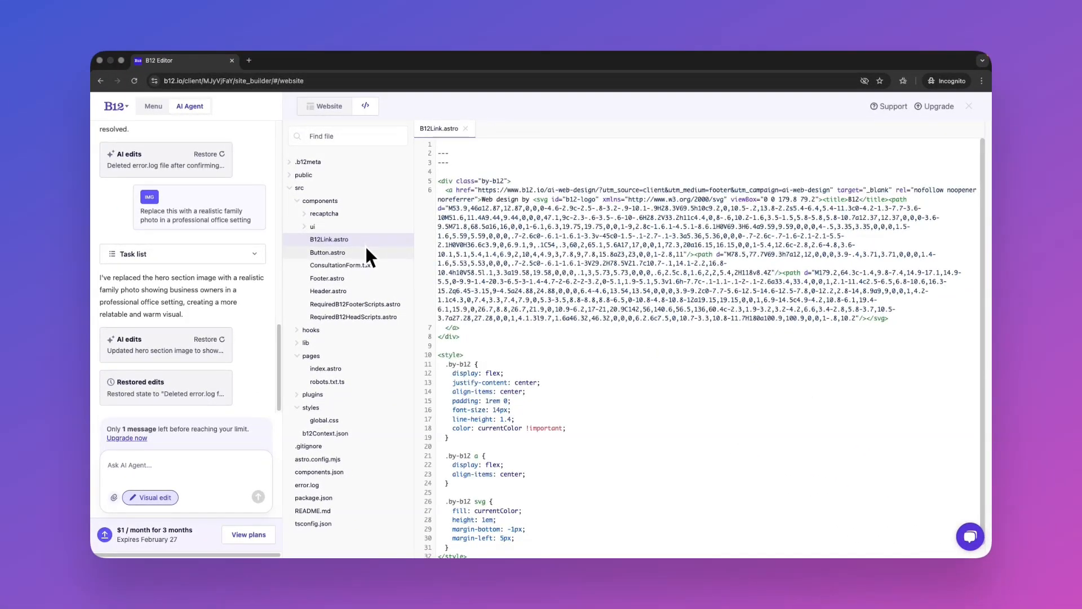
{"action": "left_click", "coordinate": [370, 261]}
{"action": "left_click", "coordinate": [373, 260]}
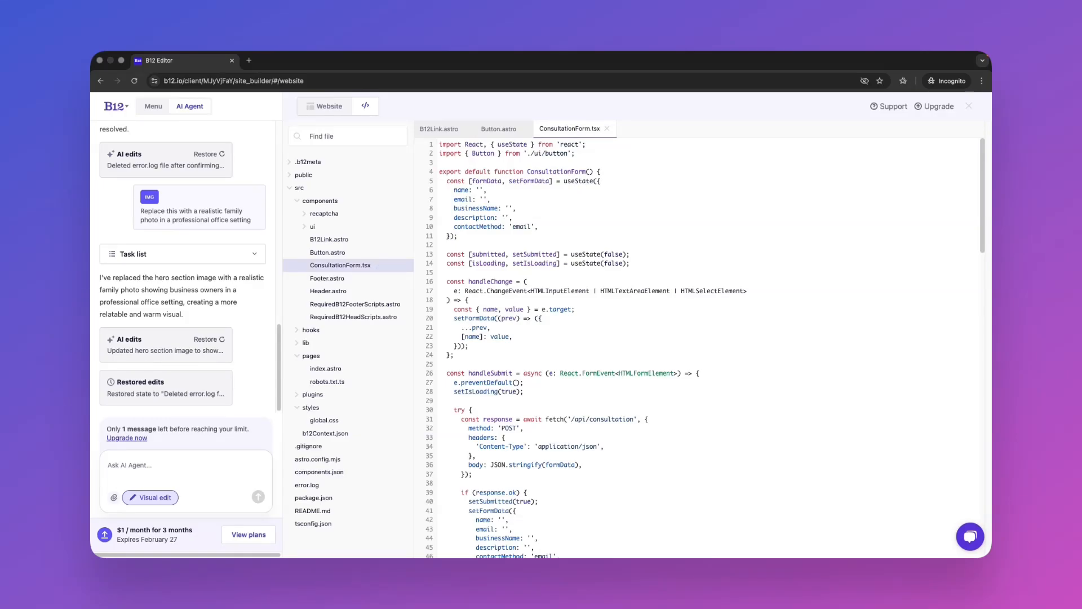
Return from the code to the website view and preview the staging site in its own browser tab.
{"action": "left_click", "coordinate": [333, 107]}
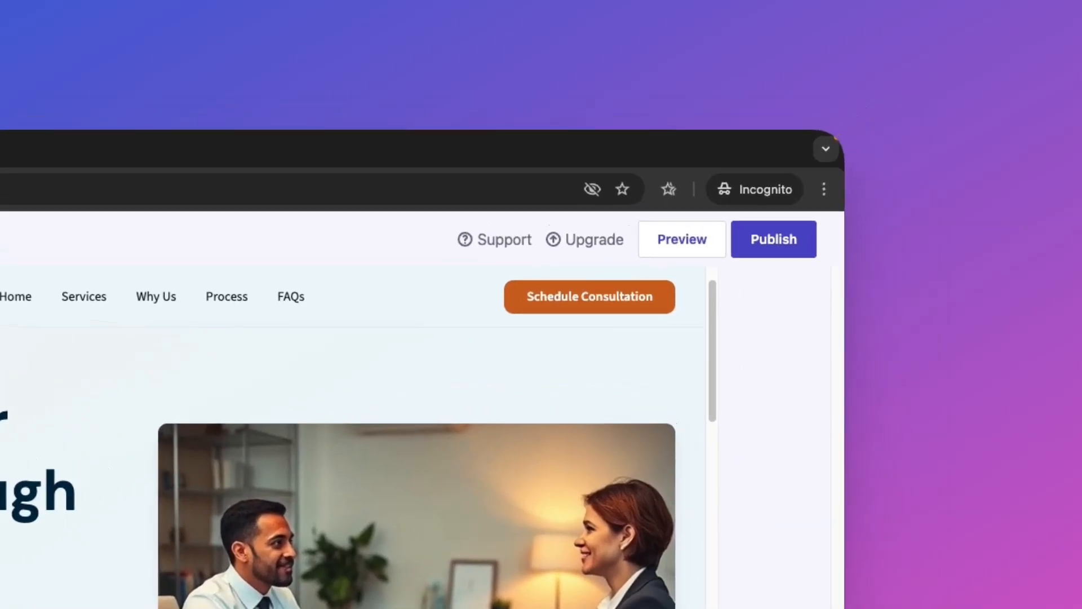
{"action": "left_click", "coordinate": [654, 249]}
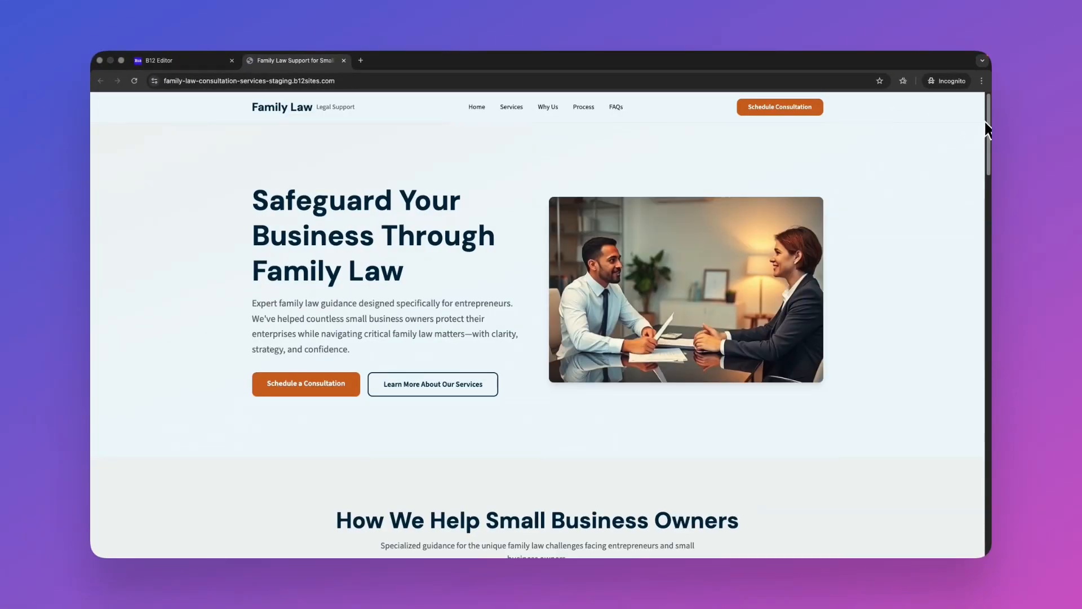
{"action": "scroll", "coordinate": [984, 119], "scroll_direction": "down", "scroll_amount": 20}
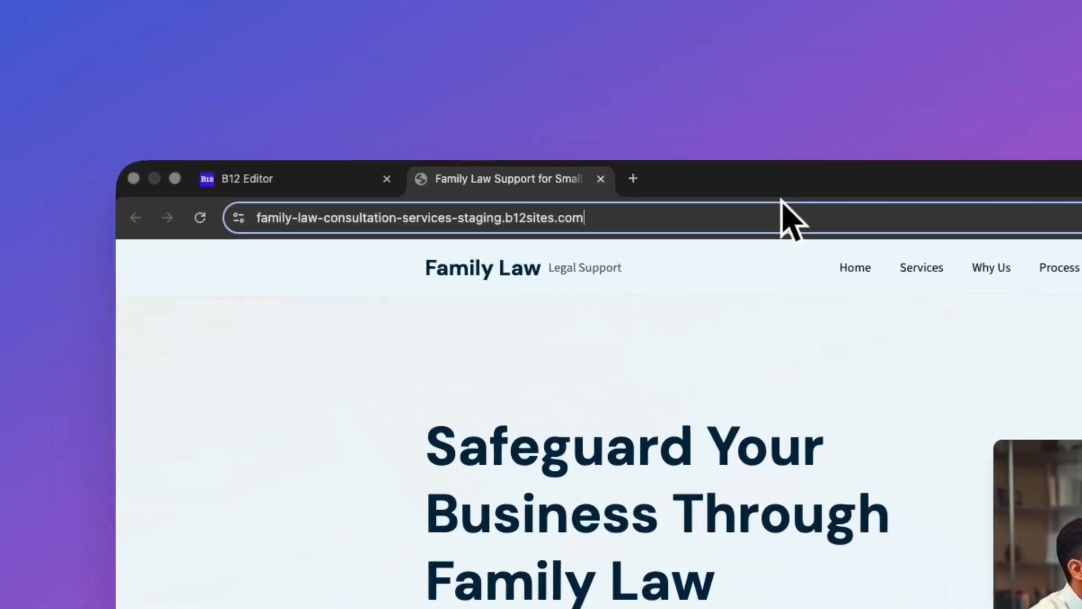
{"action": "left_click", "coordinate": [421, 80]}
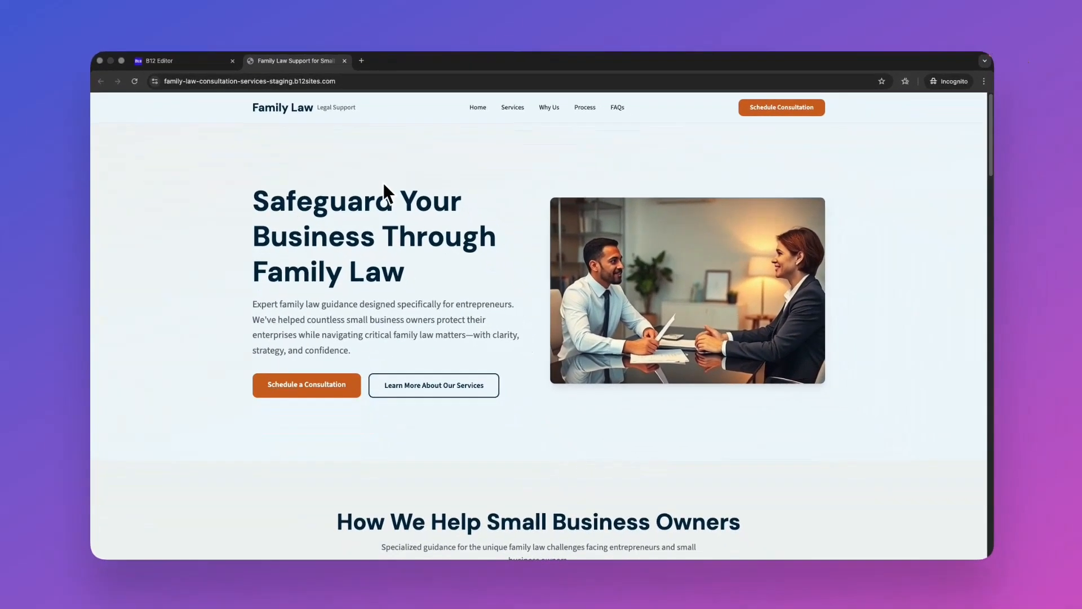
Go back to the B12 editor and publish the website to family-law-consultation-services.b12sites.com.
{"action": "left_click", "coordinate": [177, 62]}
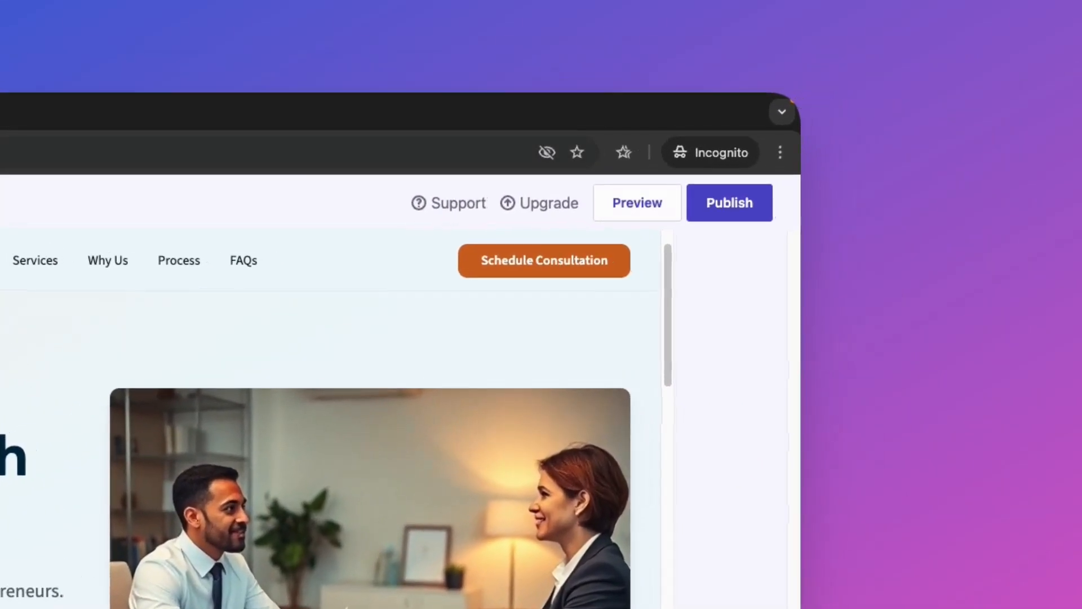
{"action": "left_click", "coordinate": [726, 204]}
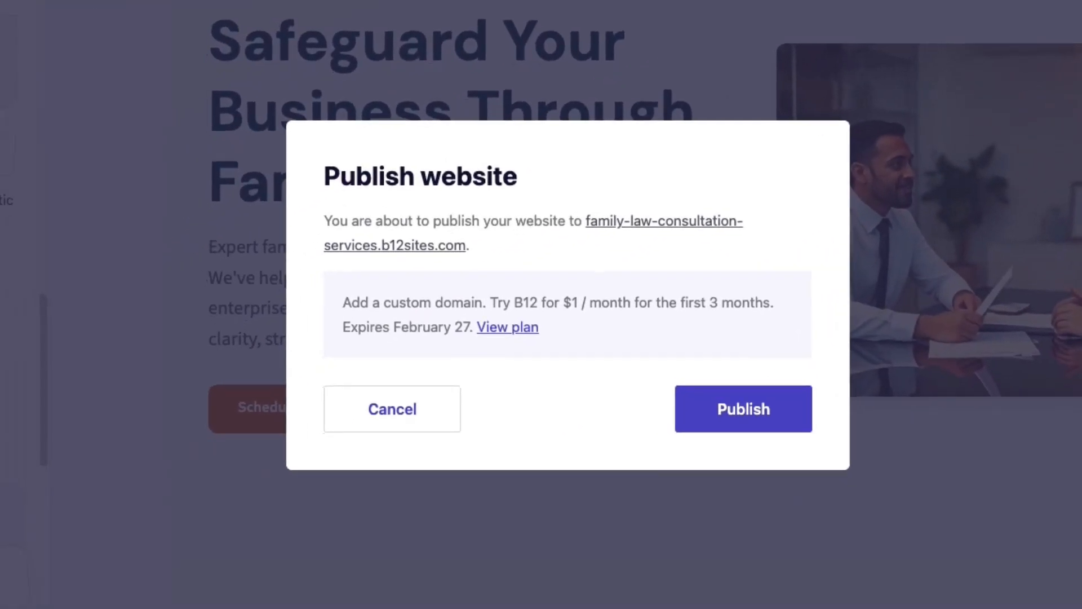
{"action": "left_click", "coordinate": [748, 407]}
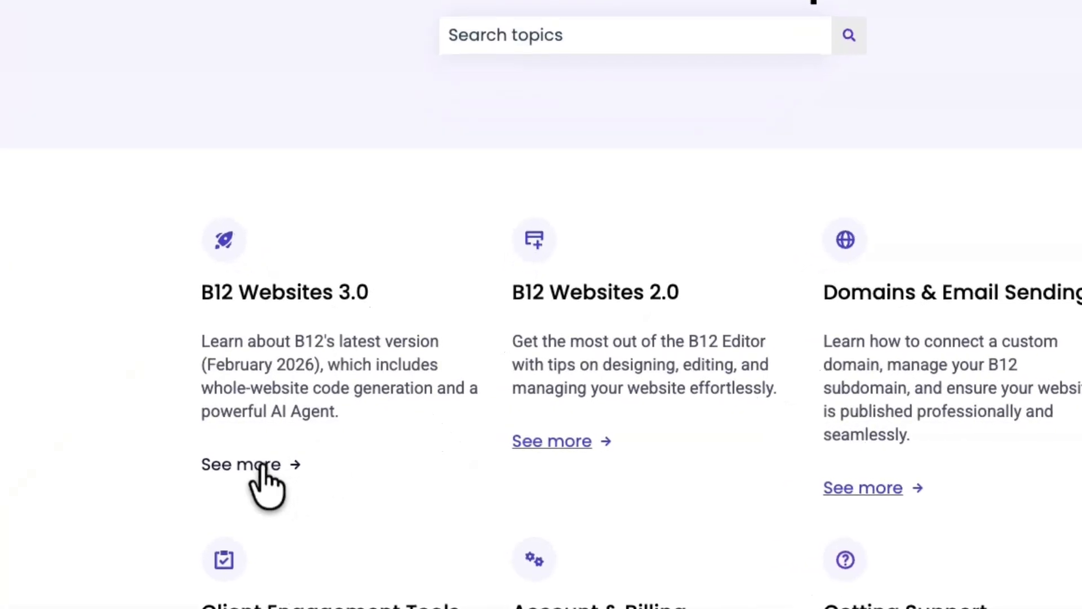
Read the "Welcome to B12 Websites 3.0" article in the B12 Help Center's Websites 3.0 section.
{"action": "left_click", "coordinate": [265, 482]}
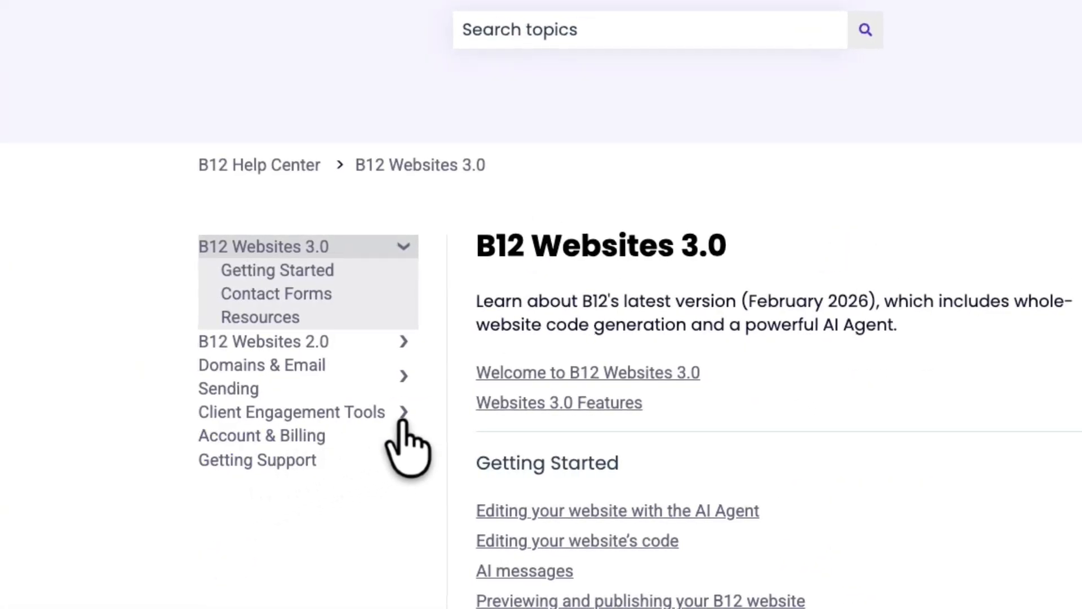
{"action": "left_click", "coordinate": [609, 373]}
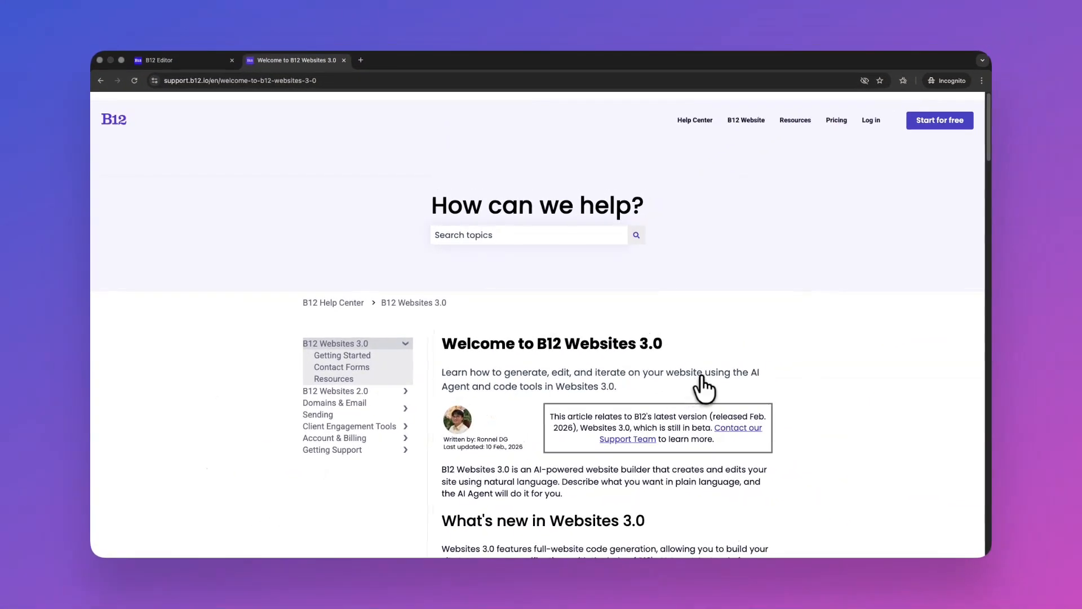
{"action": "scroll", "coordinate": [896, 373], "scroll_direction": "down", "scroll_amount": 3}
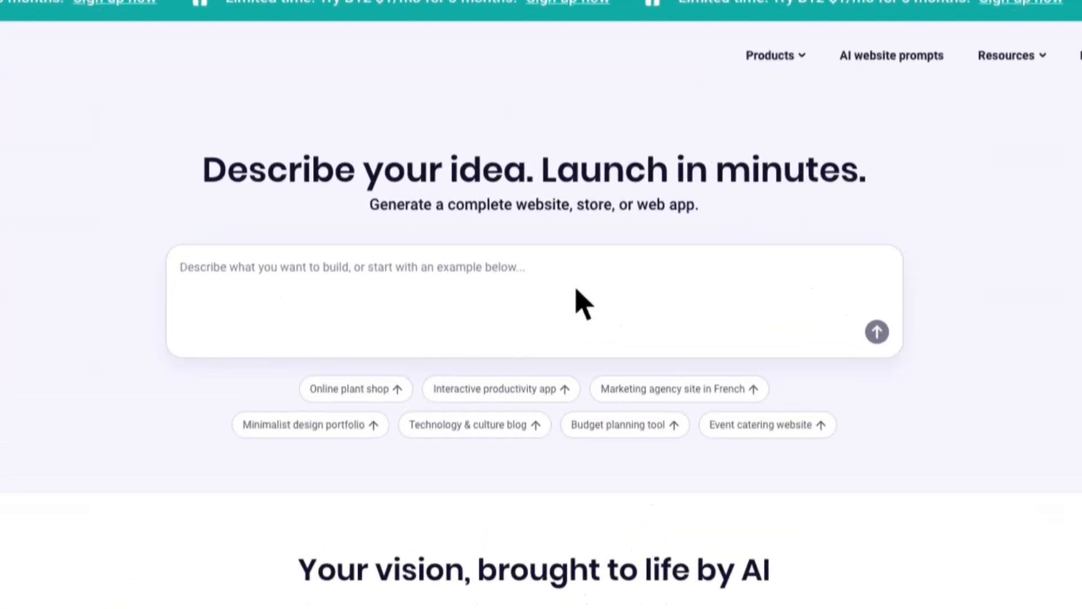
Generate a website from the prompt "Build a website for small business owners needing family law help, focused on consultation requests".
{"action": "left_click", "coordinate": [545, 274]}
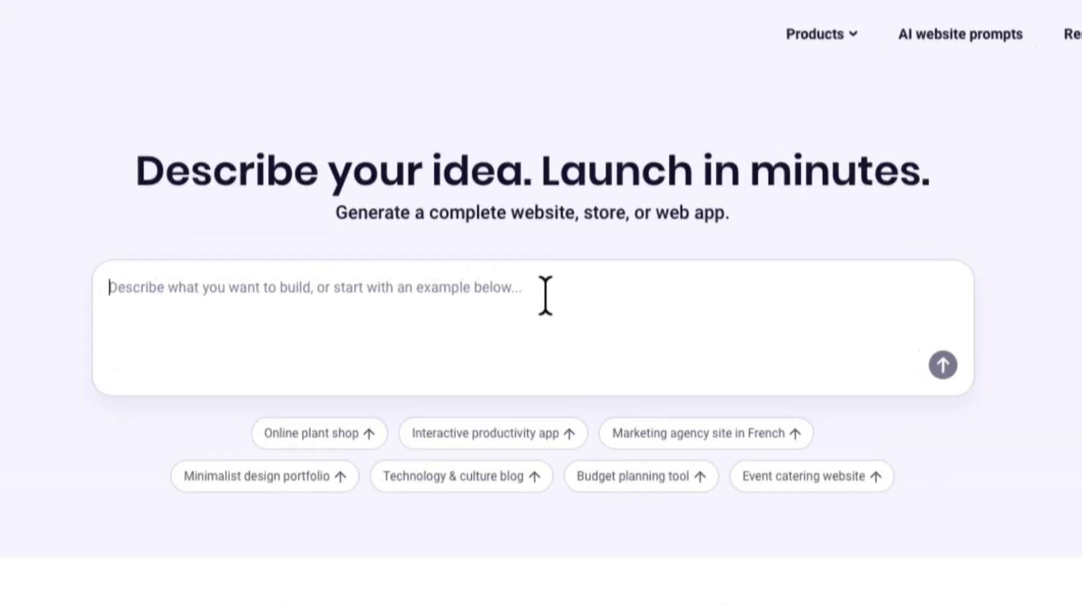
{"action": "type", "text": "Build a website for small business owners "}
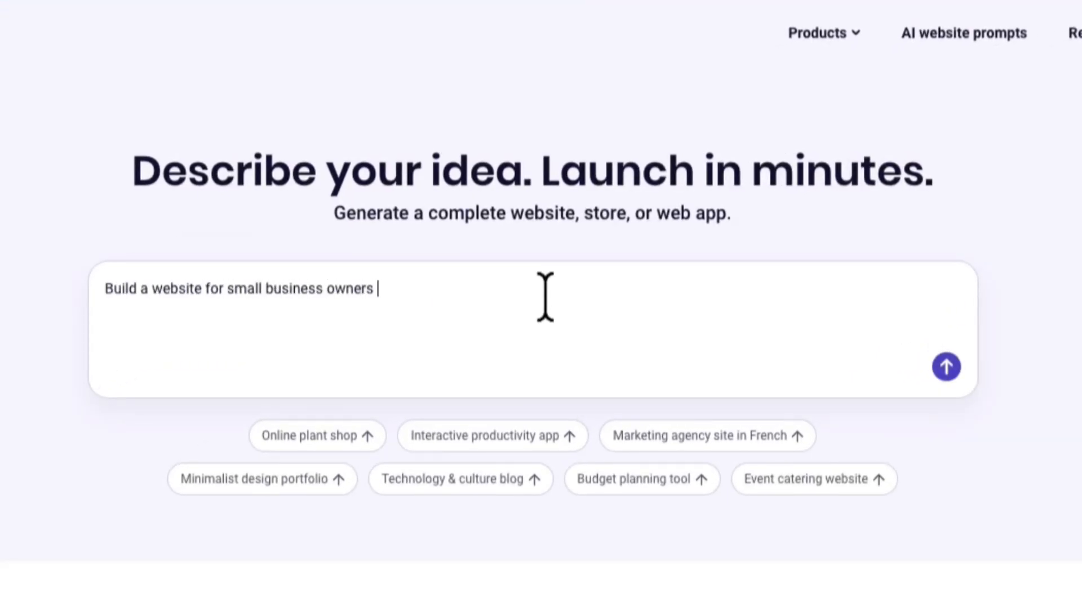
{"action": "type", "text": "needing family law help, focused on consultation requests"}
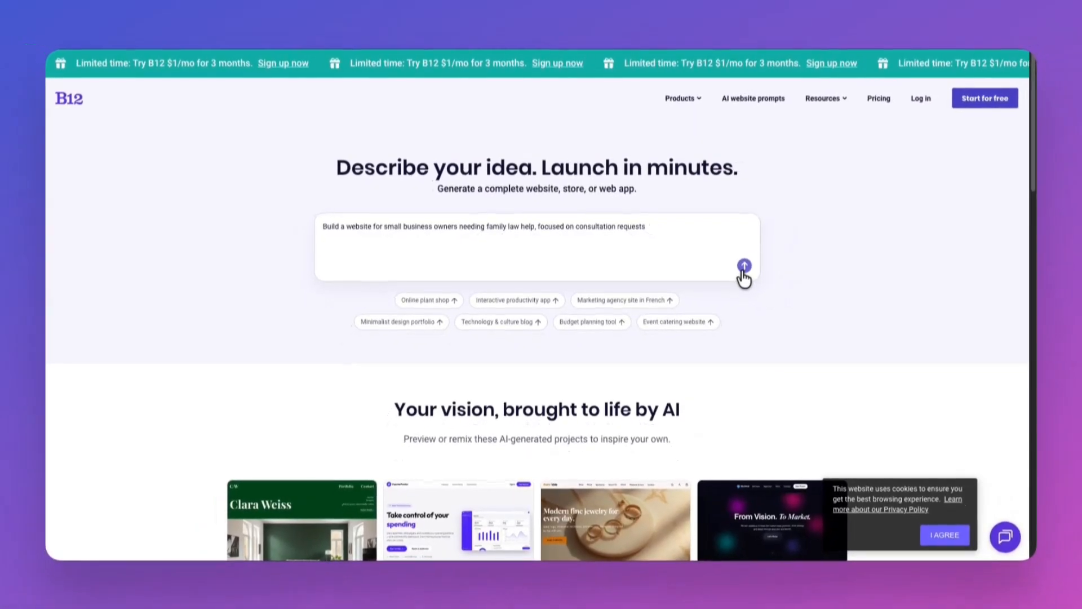
{"action": "left_click", "coordinate": [744, 267]}
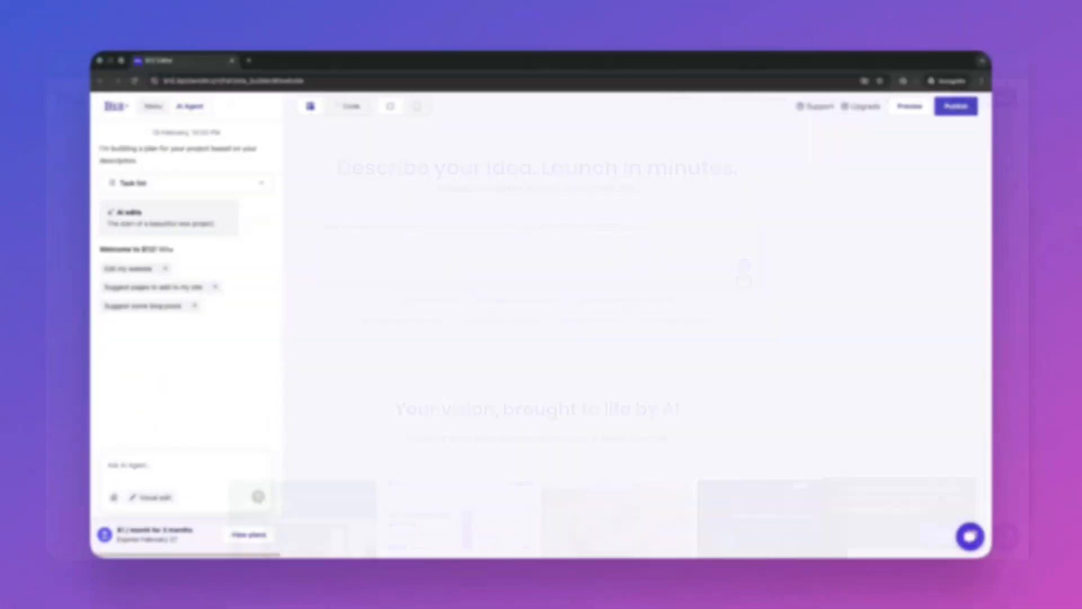